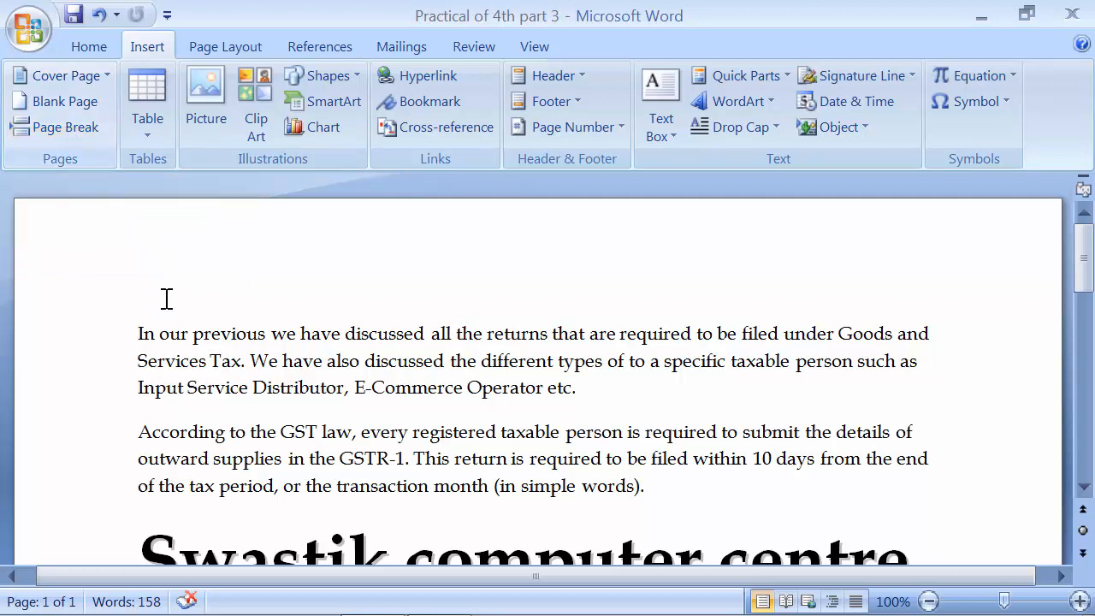
scroll(145, 342, "down", 3)
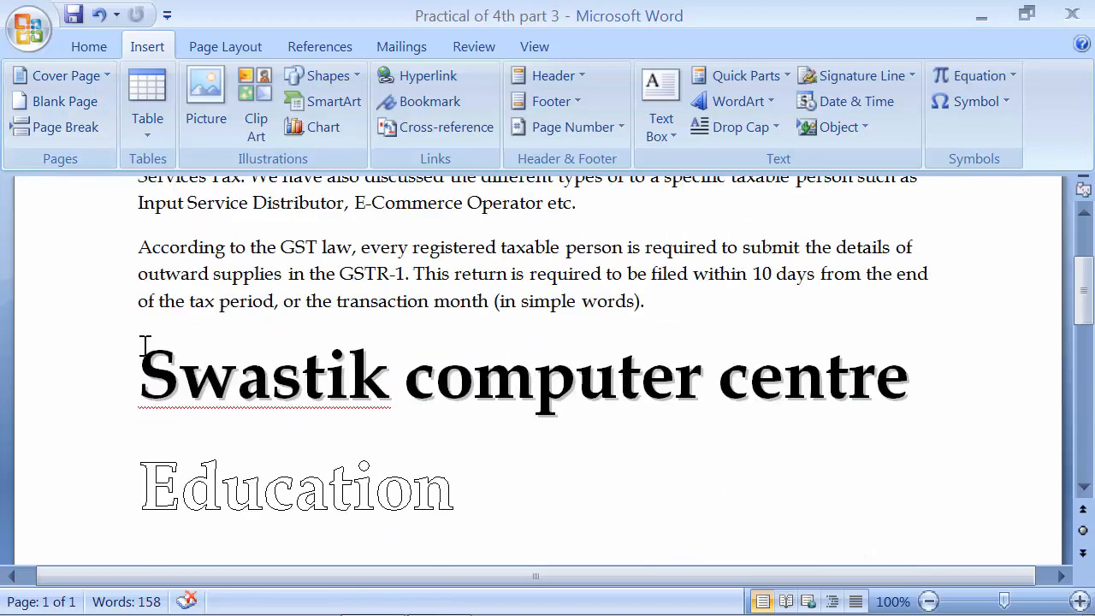
scroll(145, 342, "up", 3)
left_click(138, 333)
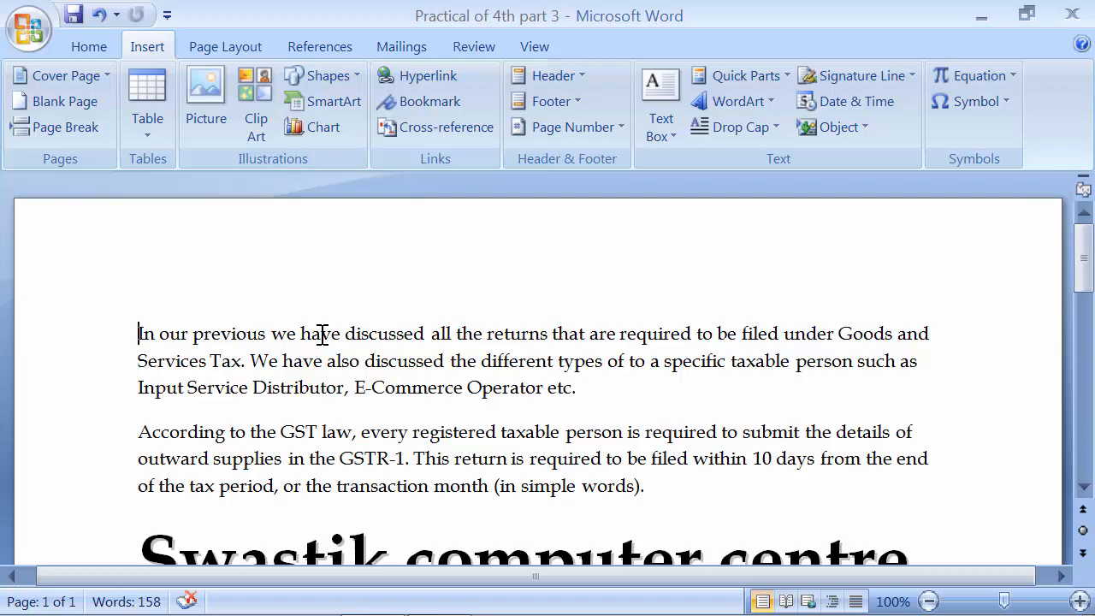
scroll(191, 366, "down", 5)
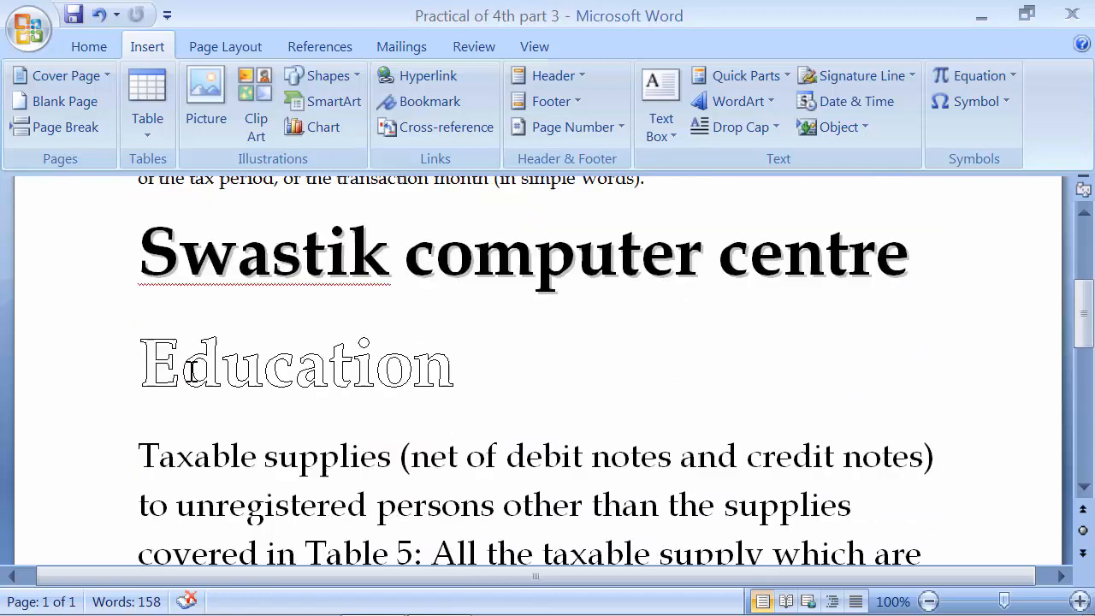
scroll(191, 370, "up", 5)
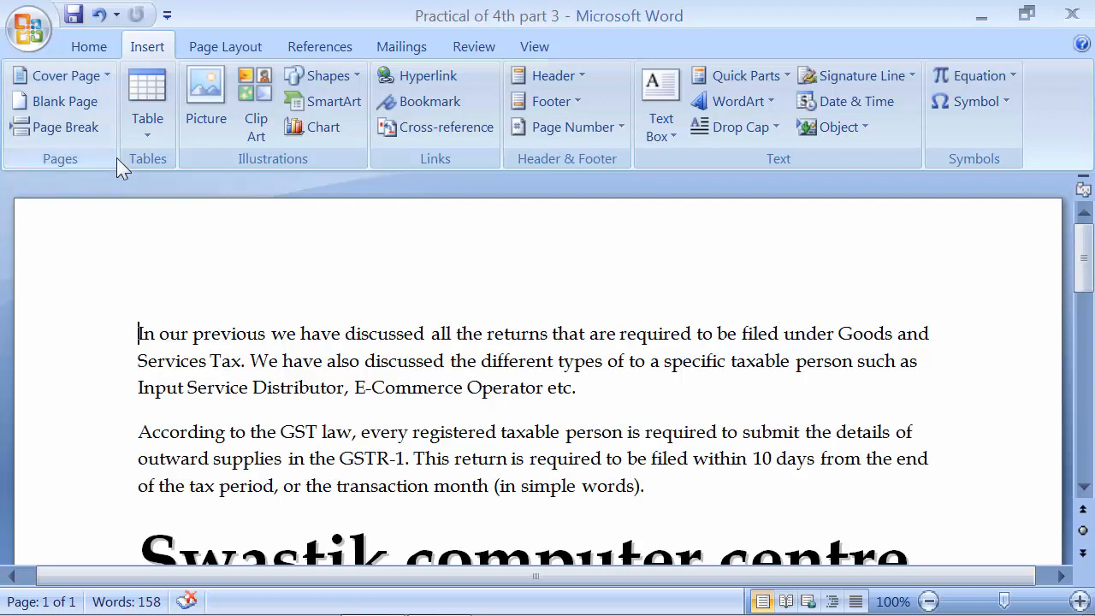
Insert the built-in Puzzle cover page at the beginning of the document
left_click(99, 76)
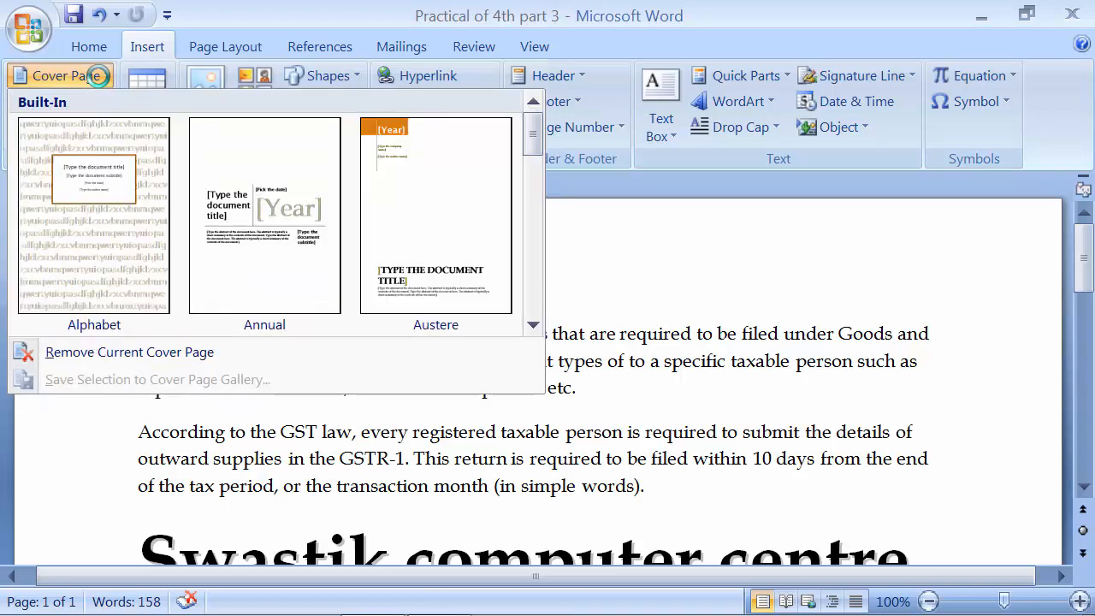
left_click(532, 327)
left_click(533, 326)
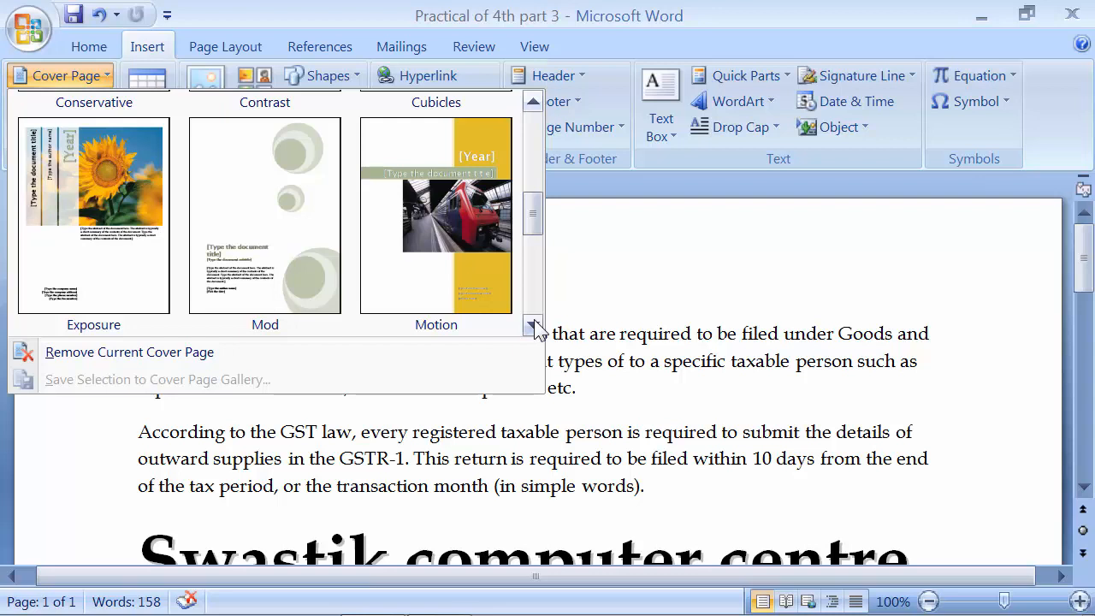
left_click(533, 326)
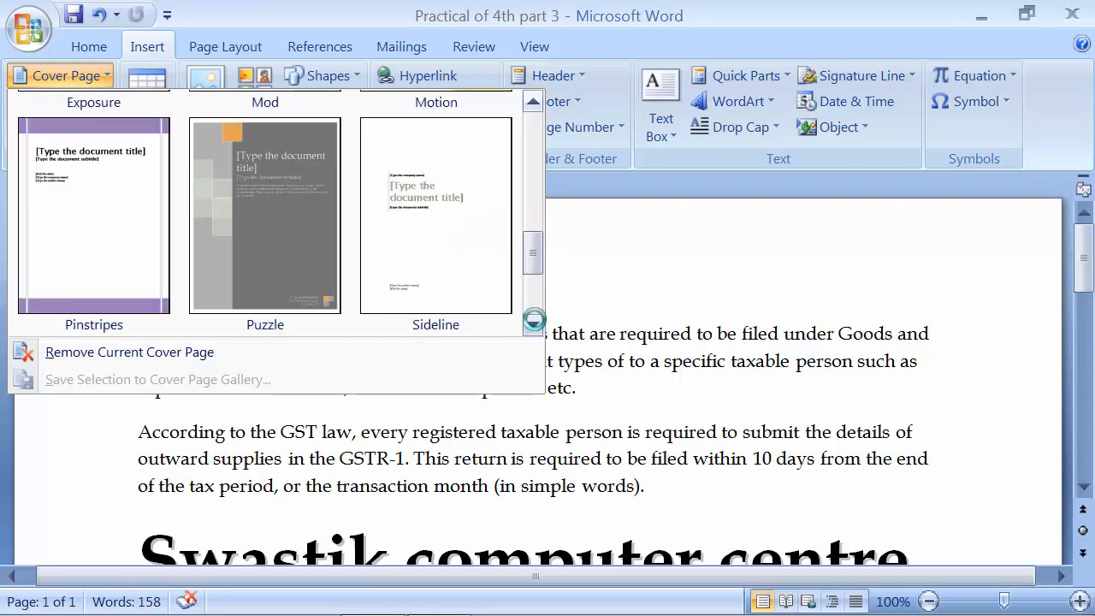
left_click(533, 325)
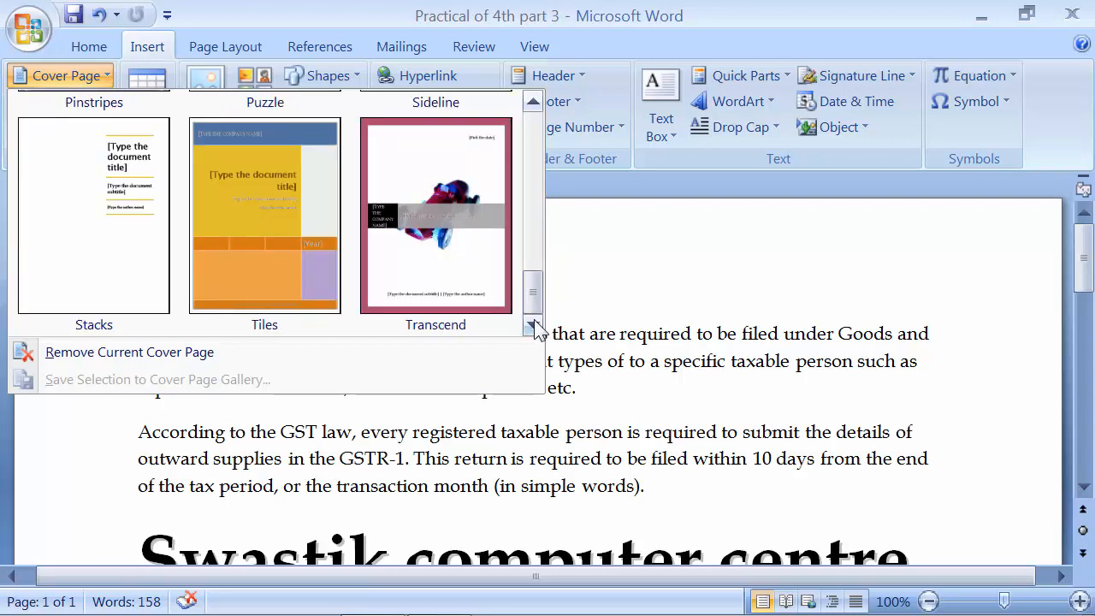
left_click_drag(532, 285, 551, 263)
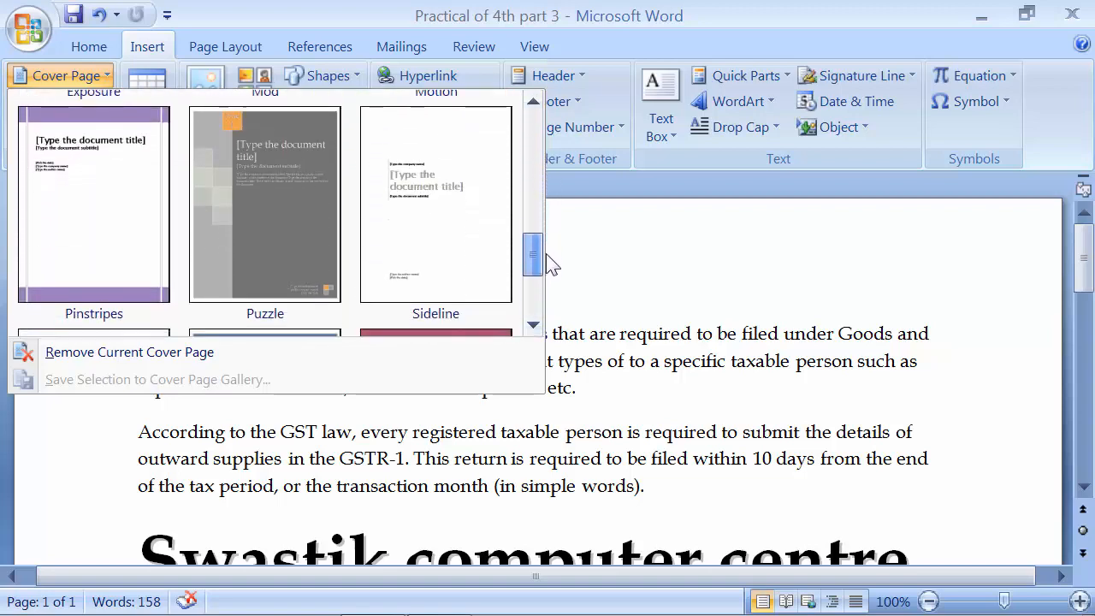
left_click(290, 212)
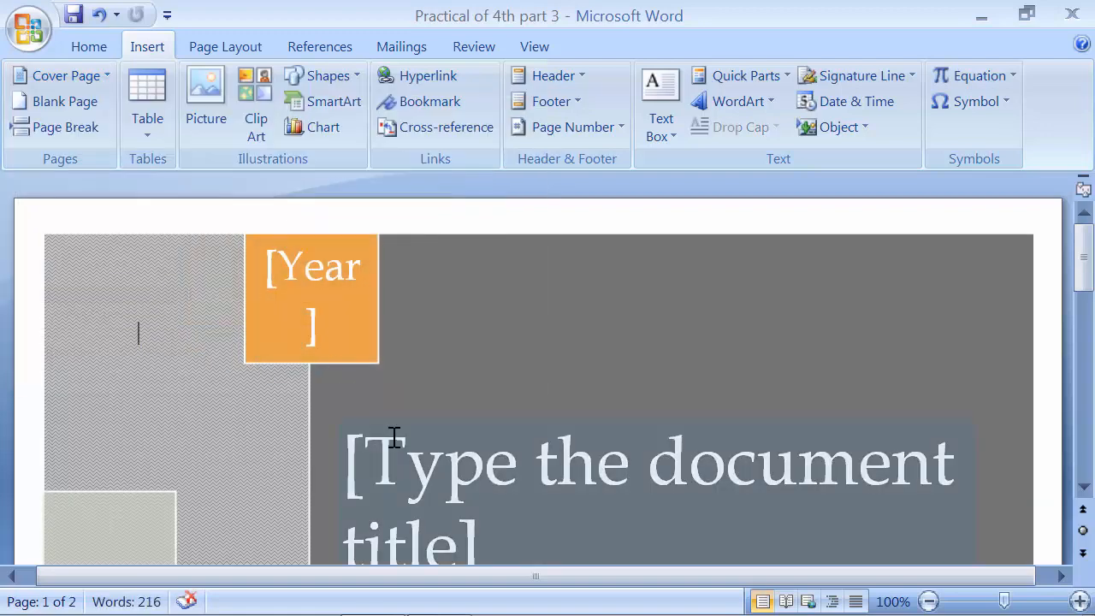
Set the cover page's year by choosing February 7, 2018 as the date
left_click(311, 286)
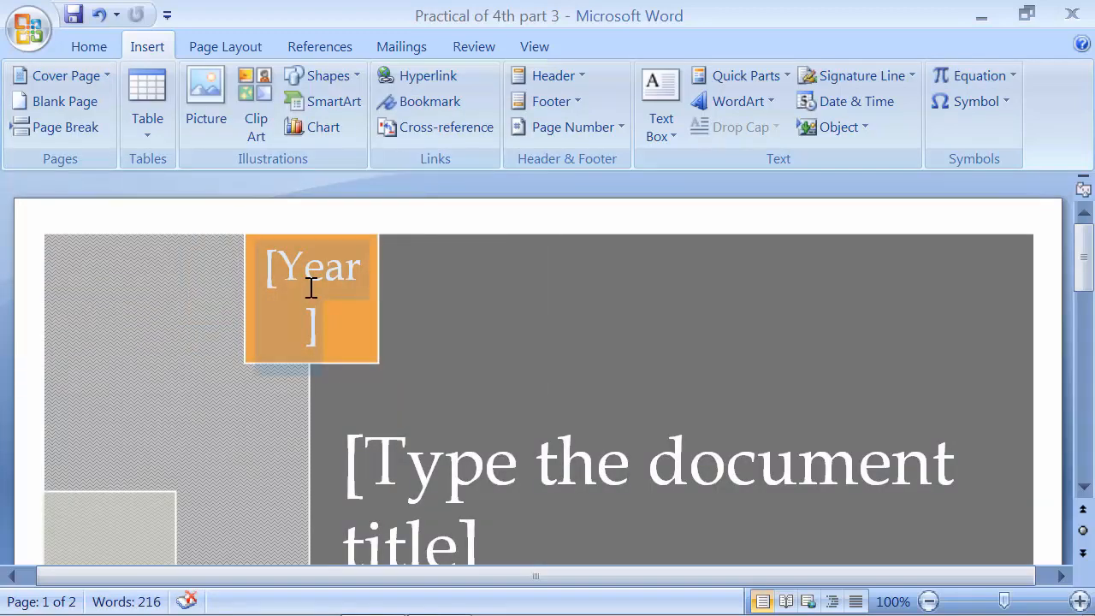
left_click(336, 332)
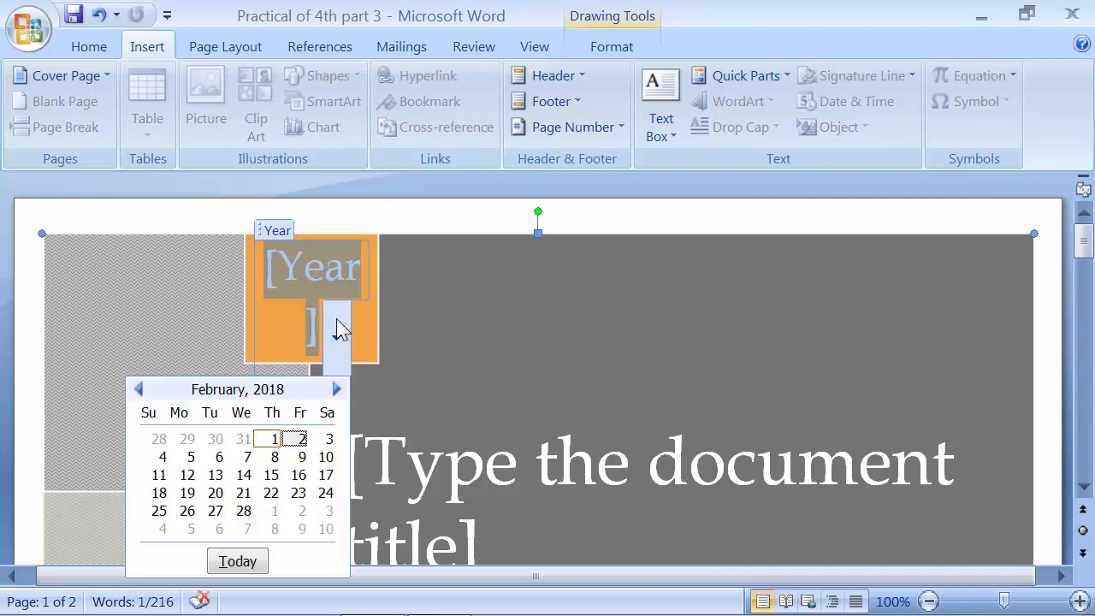
left_click(241, 462)
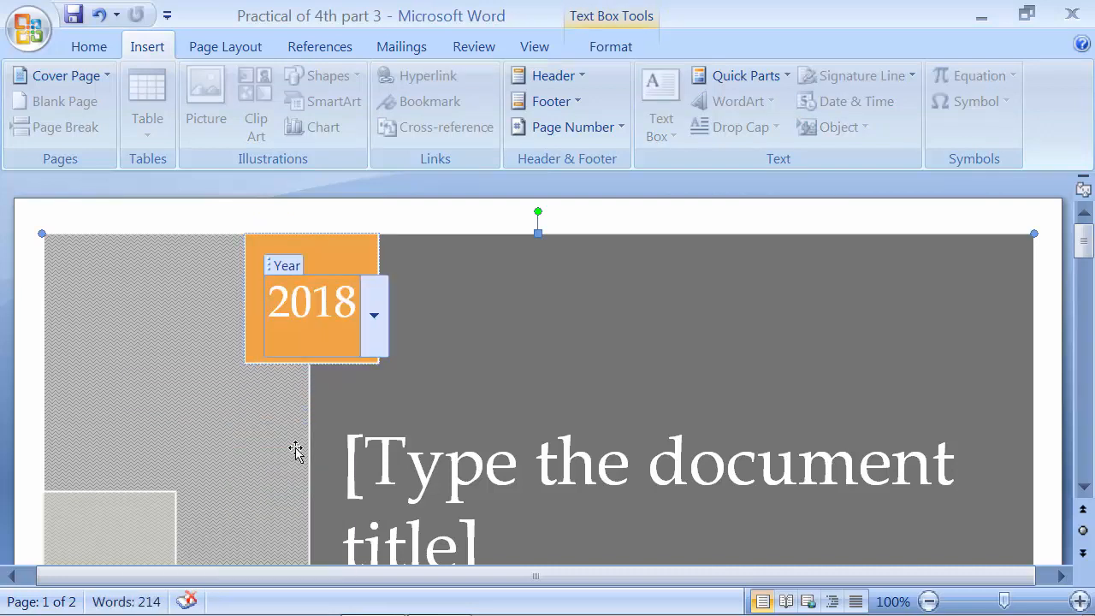
Replace the document title placeholder on the cover page with "Microsoft word"
scroll(355, 437, "down", 1)
left_click(367, 403)
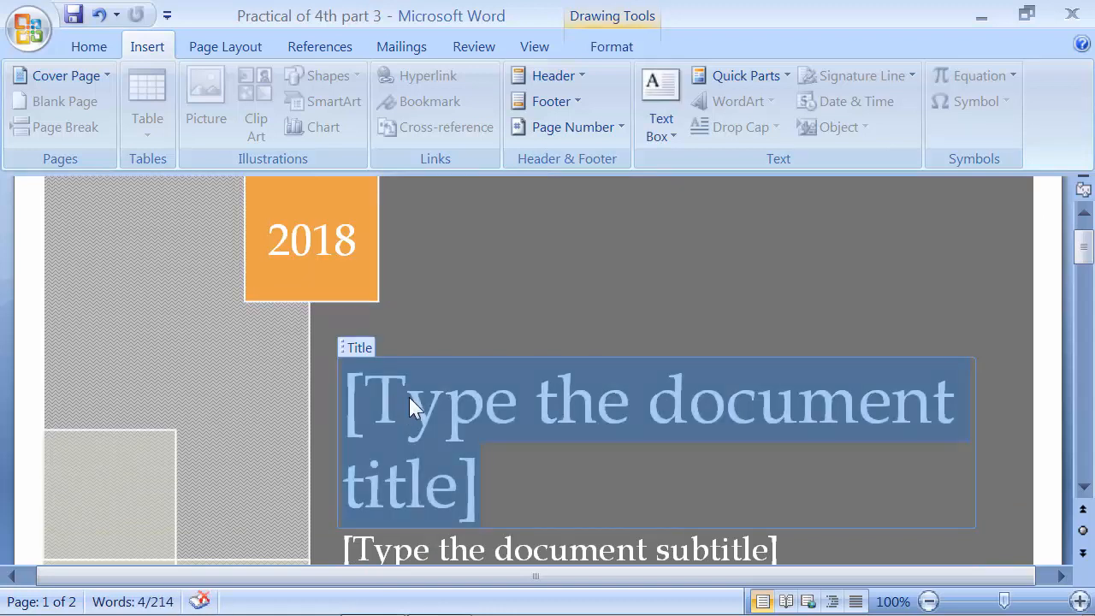
type("Word")
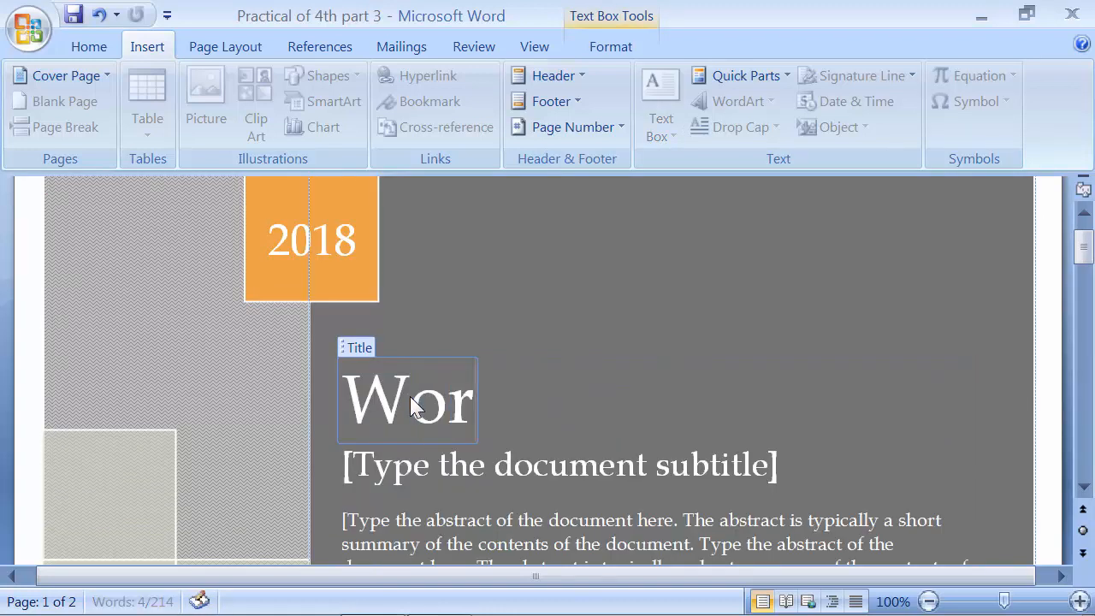
key("BackSpace")
key("BackSpace")
key("BackSpace")
key("BackSpace")
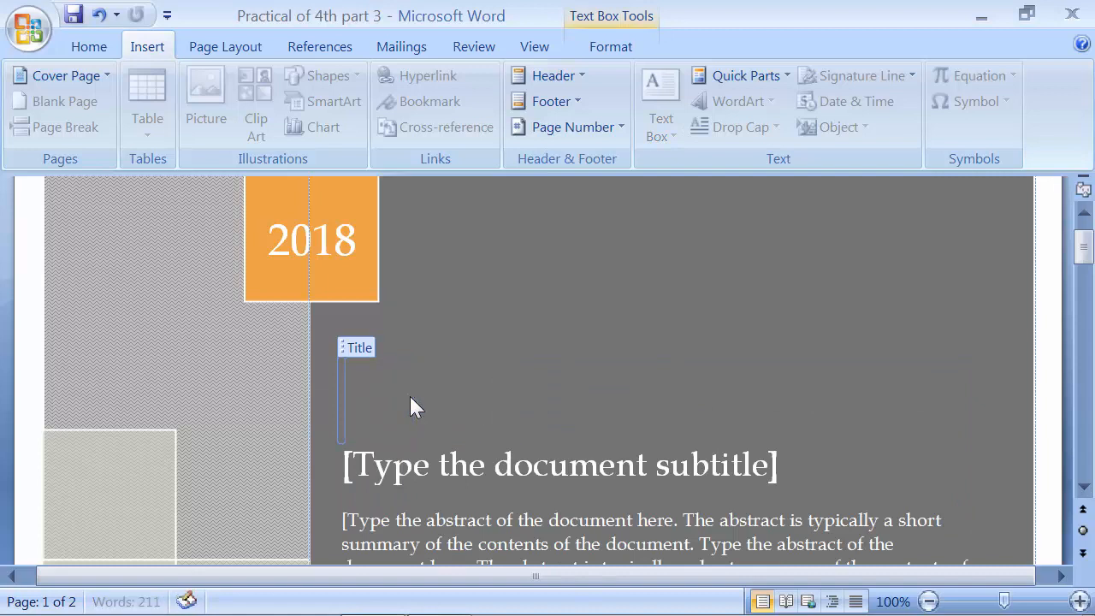
type("M")
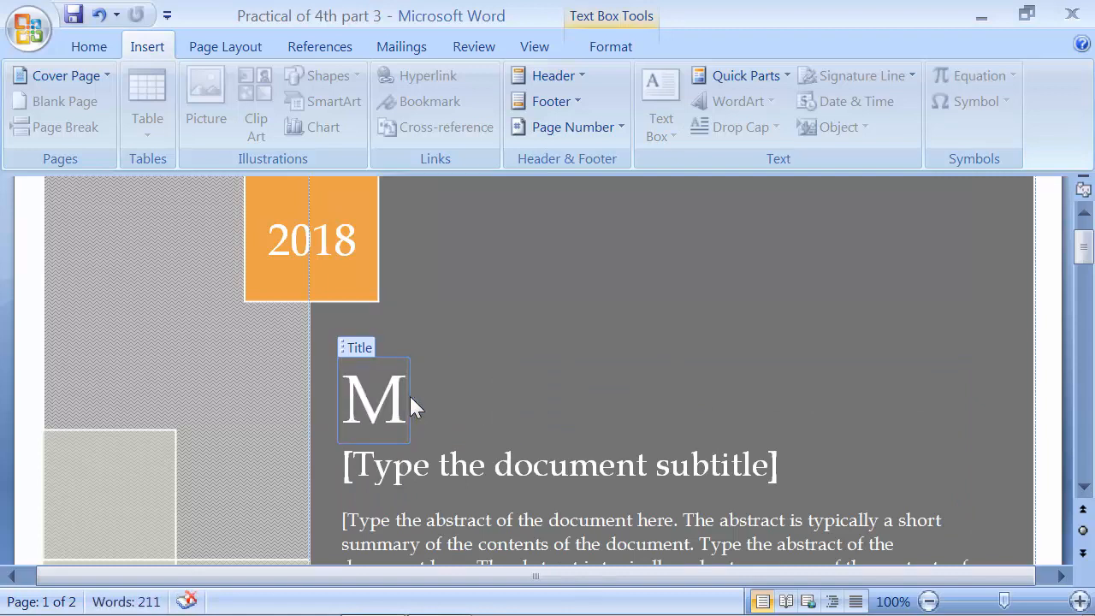
type("icr")
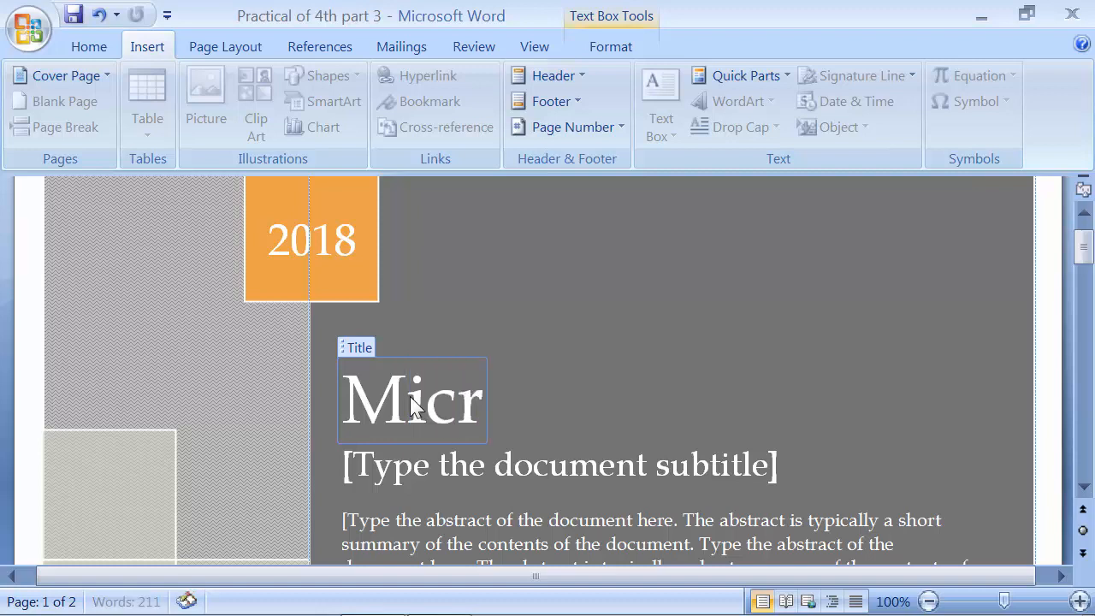
type("osof")
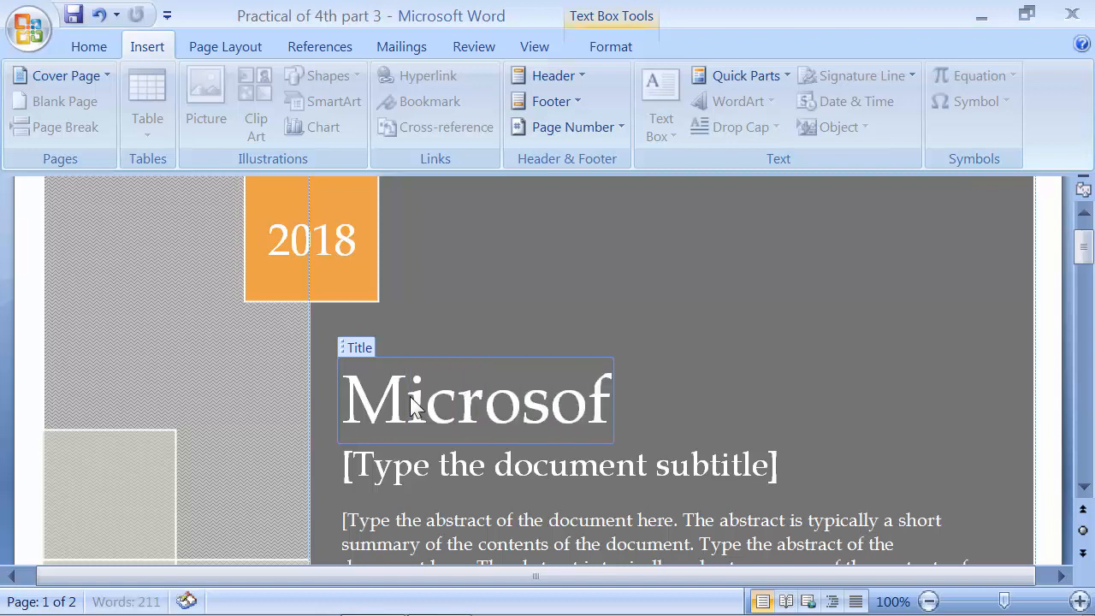
type("t word")
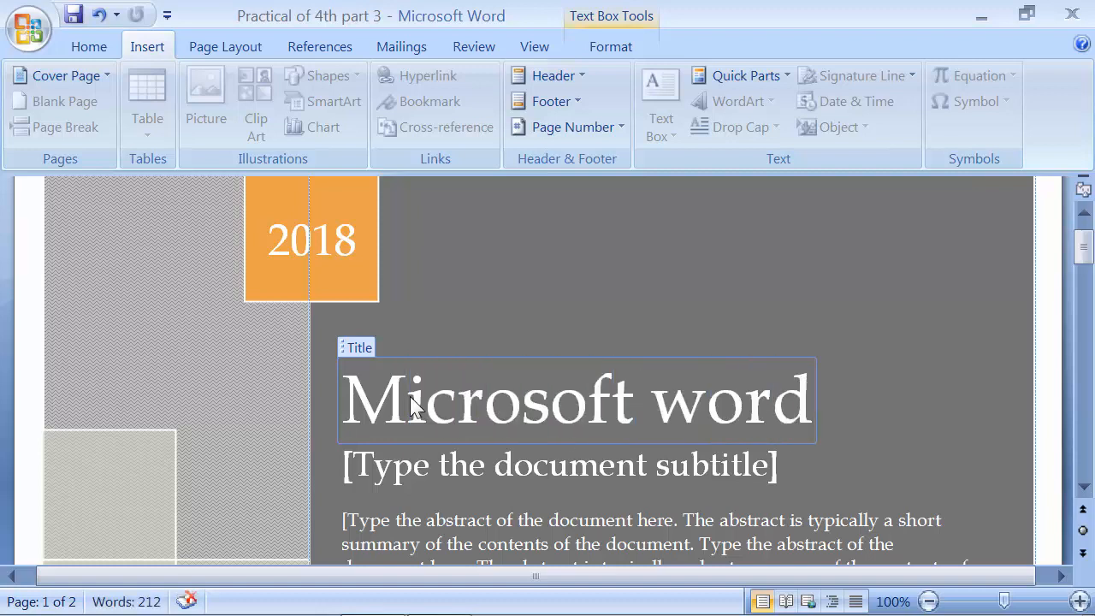
Replace the document subtitle placeholder on the cover page with "Ms office"
left_click(407, 465)
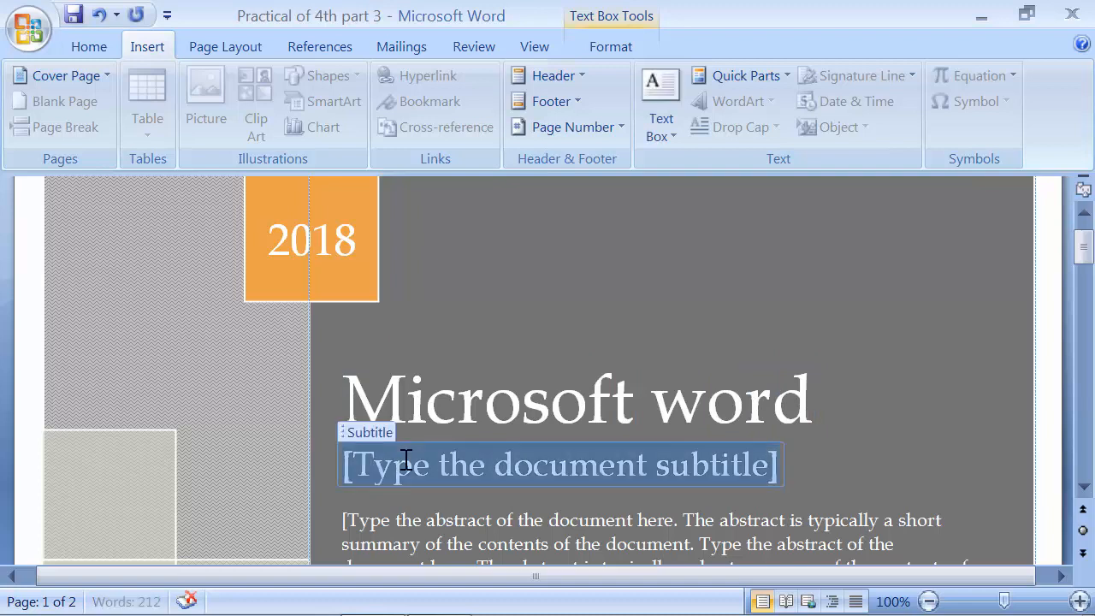
type("Ms")
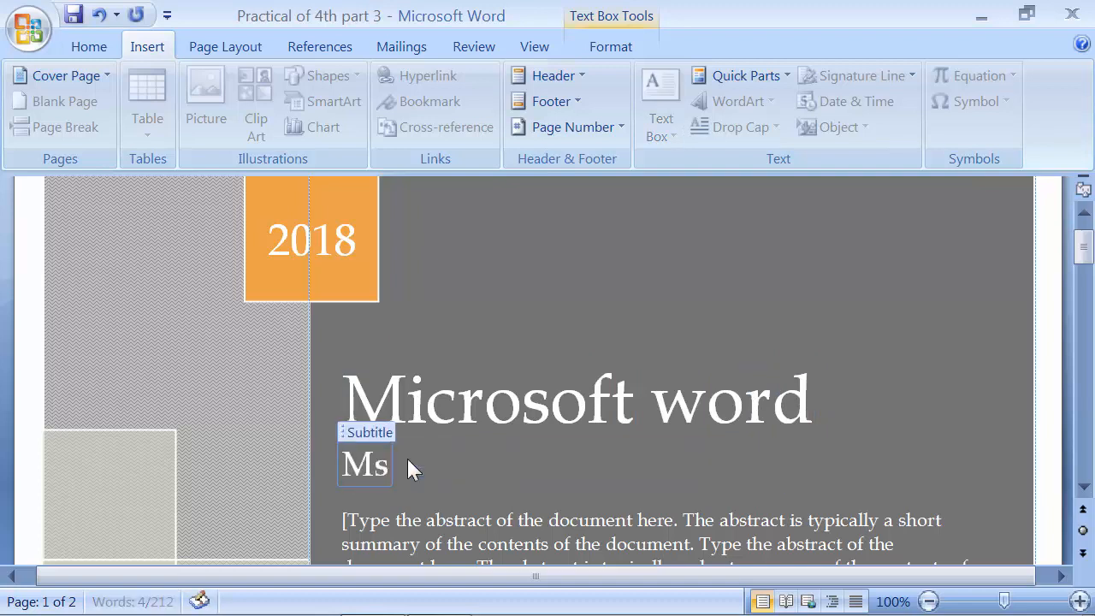
type(" office")
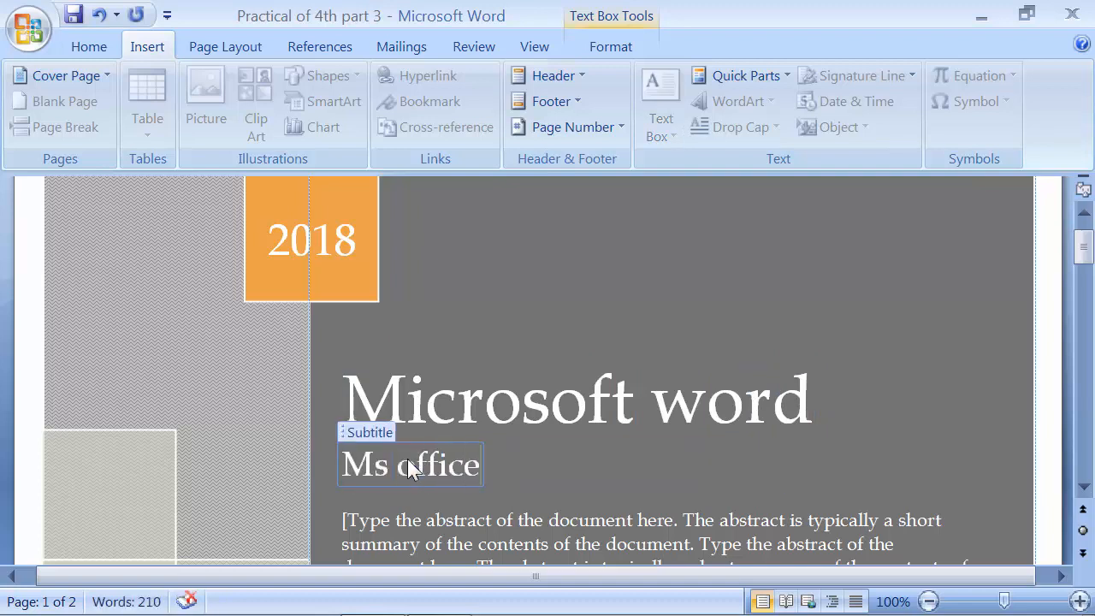
Replace all the author, company and date text at the foot of the cover page with the author's name, followed by a new line
scroll(419, 462, "down", 1)
left_click(423, 484)
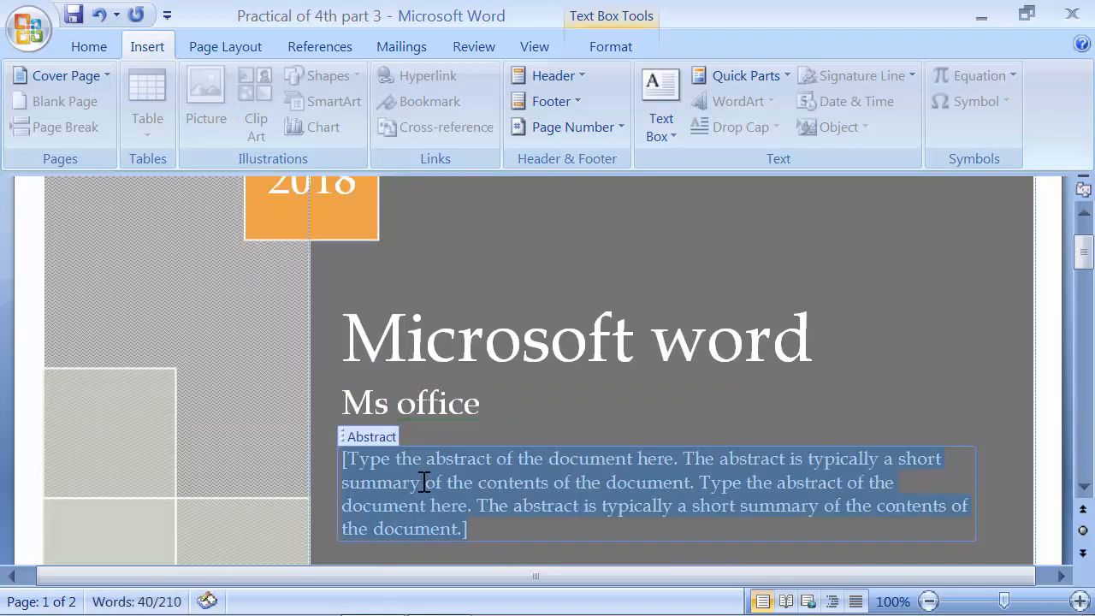
scroll(421, 480, "down", 1)
scroll(421, 481, "down", 7)
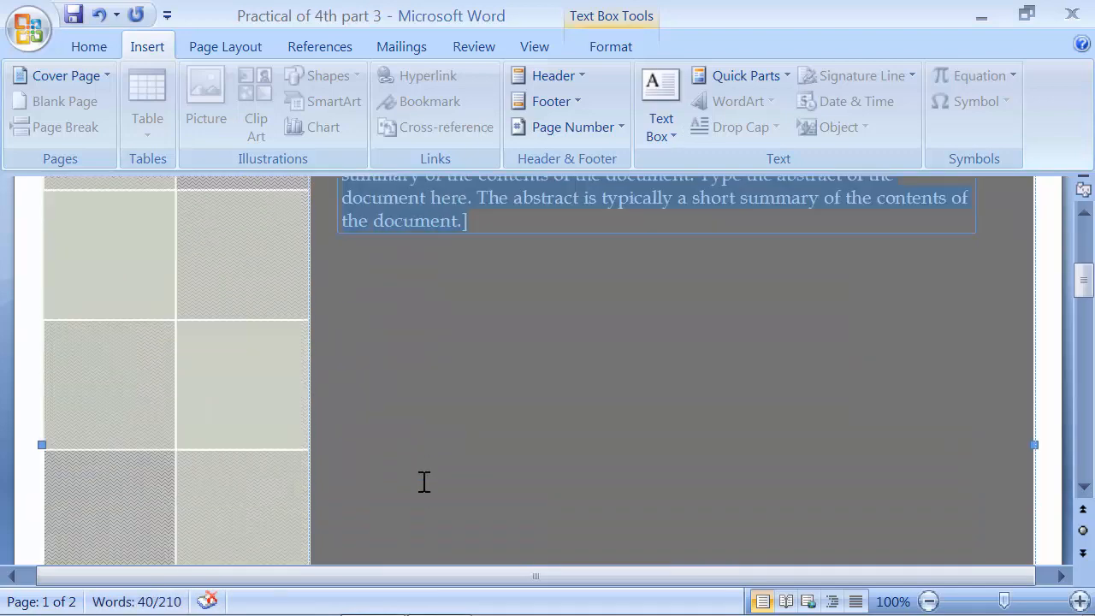
scroll(423, 482, "down", 3)
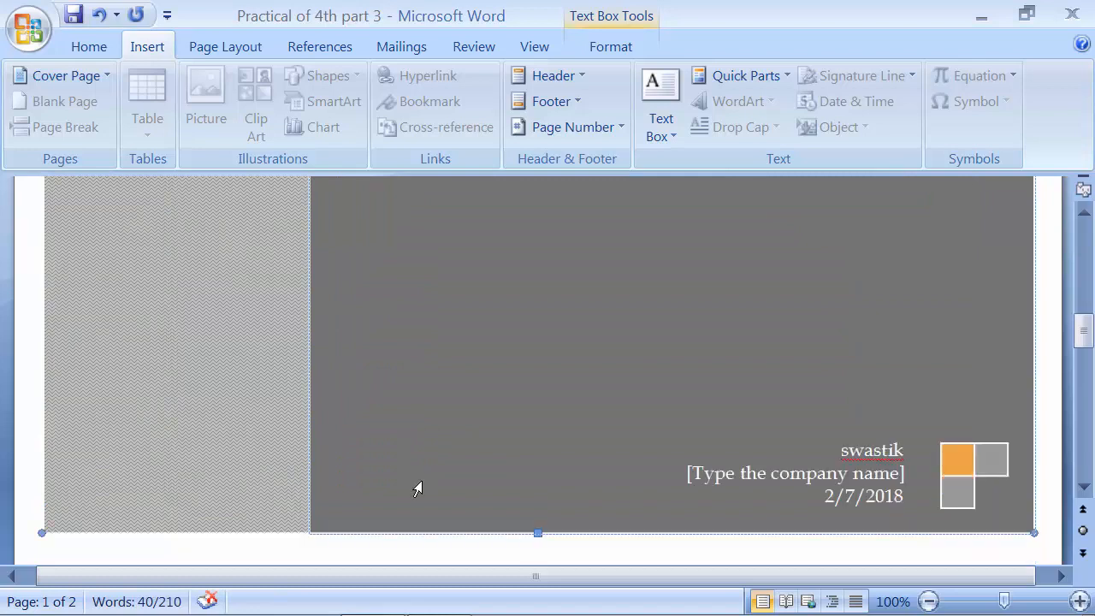
left_click(850, 449)
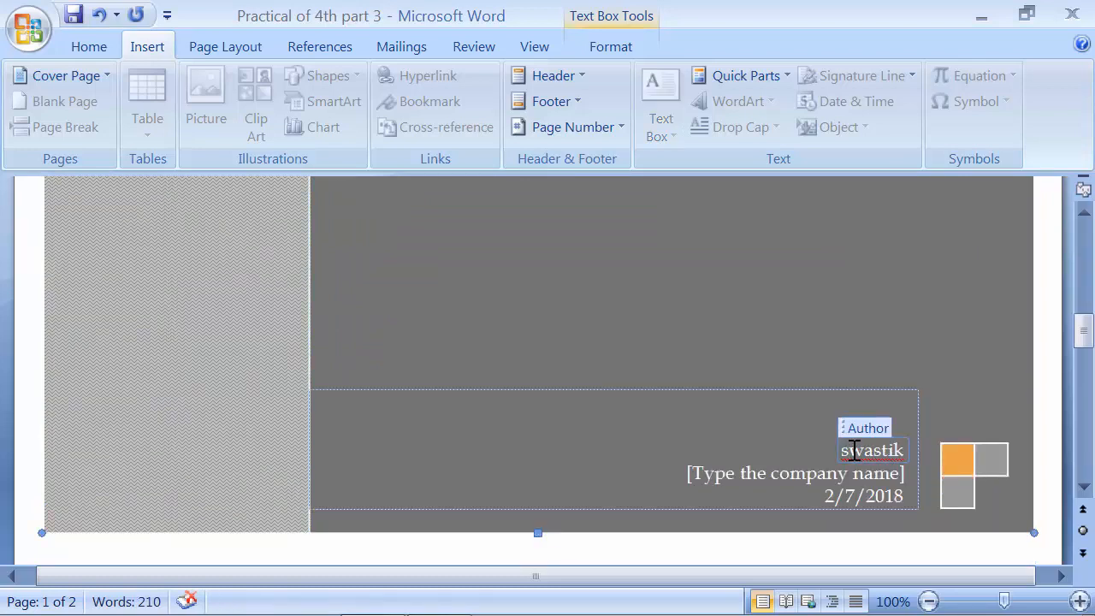
key("ctrl+a")
type("Munish")
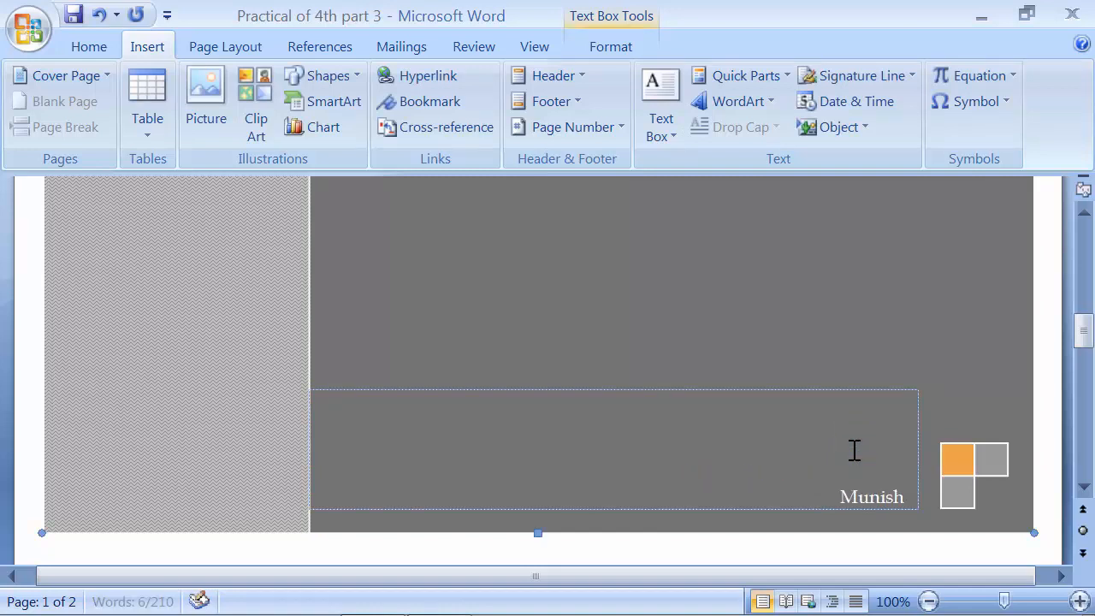
key("Return")
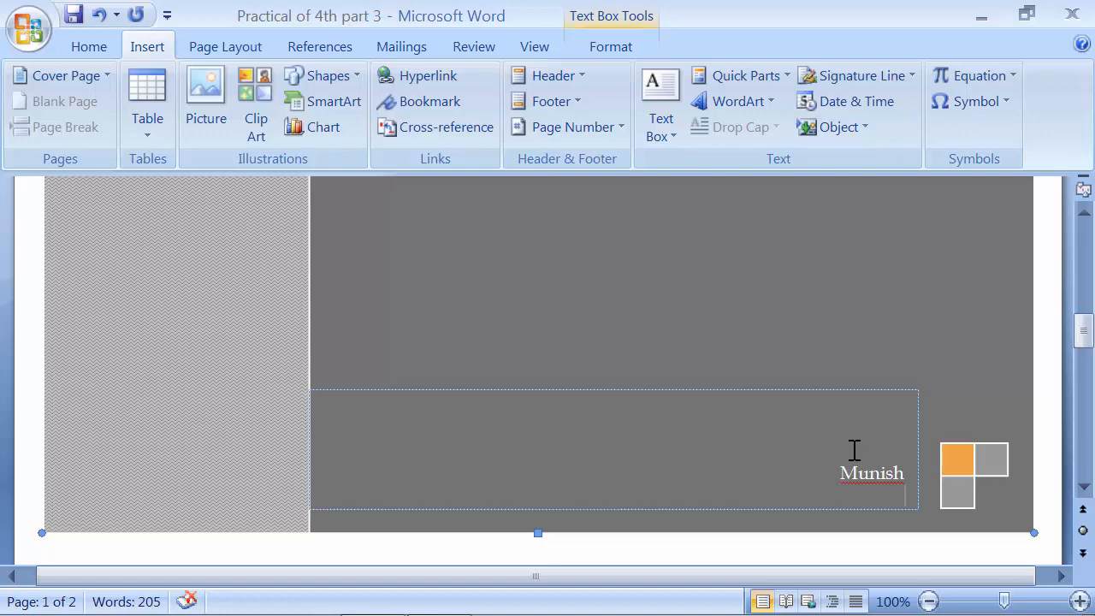
Review the completed cover page from top to bottom and the body text on the page that follows it
scroll(590, 393, "up", 5)
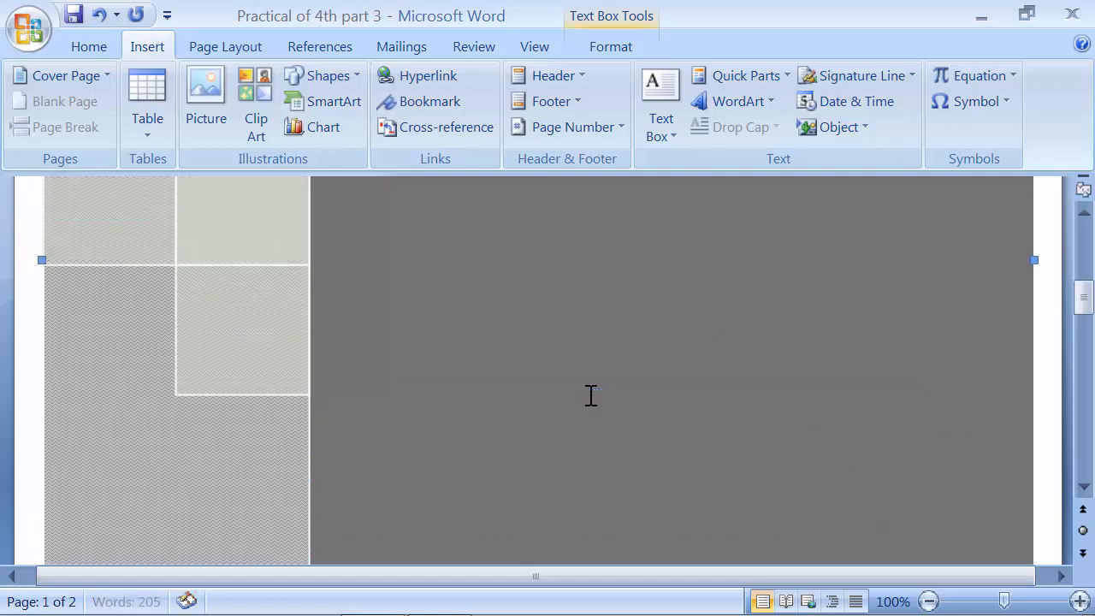
scroll(590, 395, "up", 8)
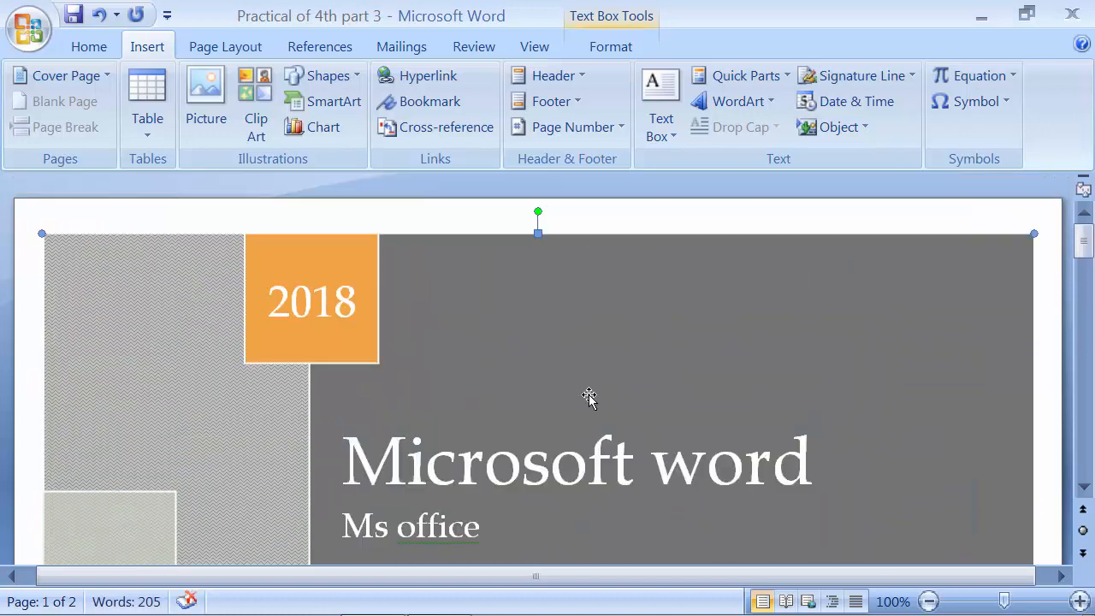
scroll(590, 394, "down", 3)
scroll(590, 394, "down", 5)
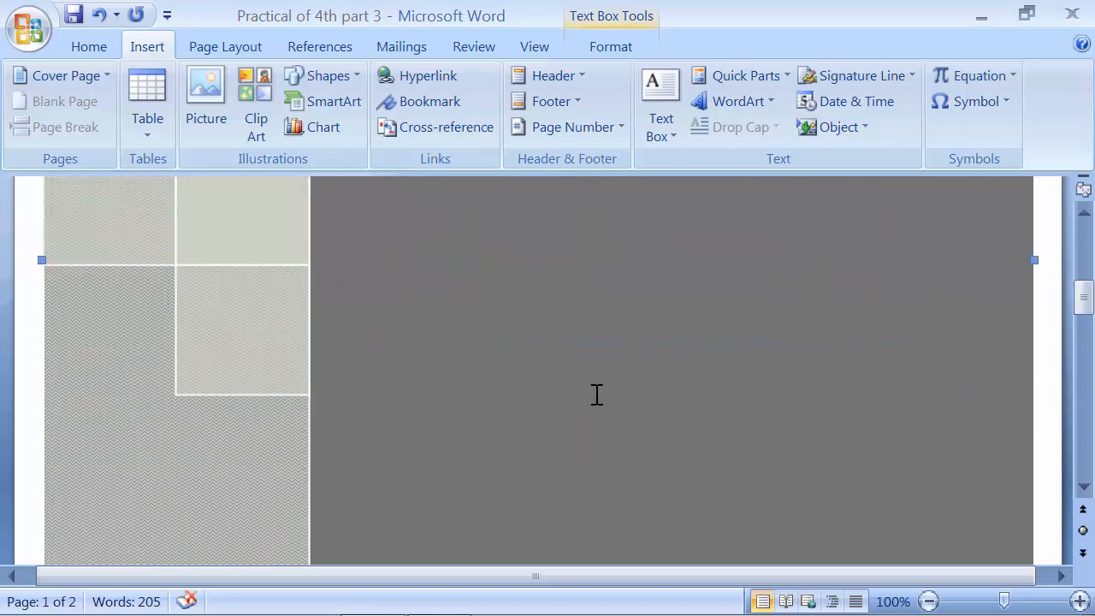
scroll(600, 391, "down", 10)
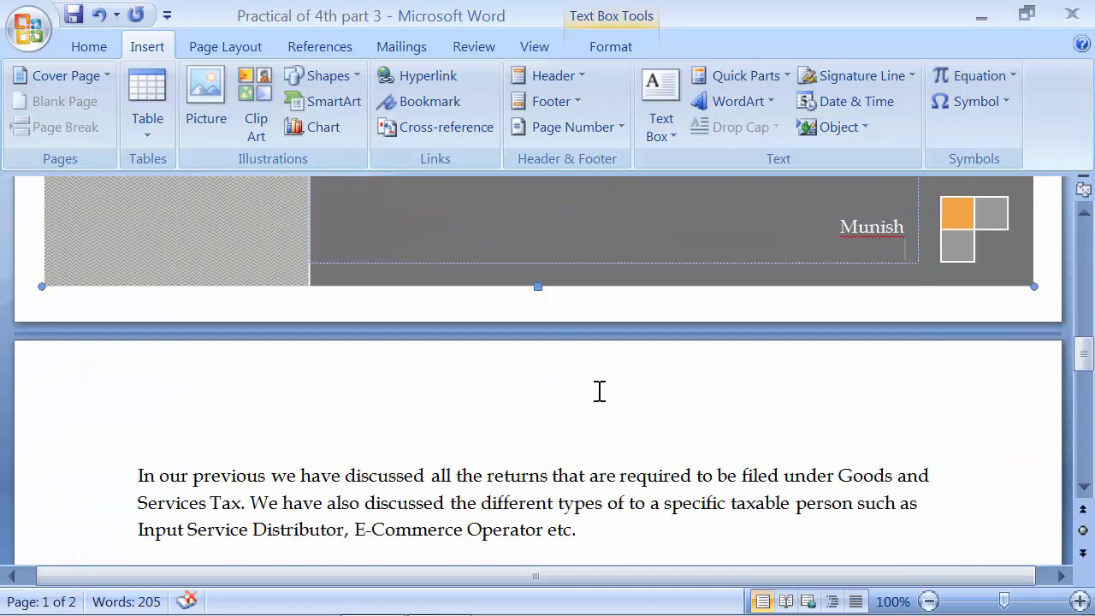
left_click(600, 391)
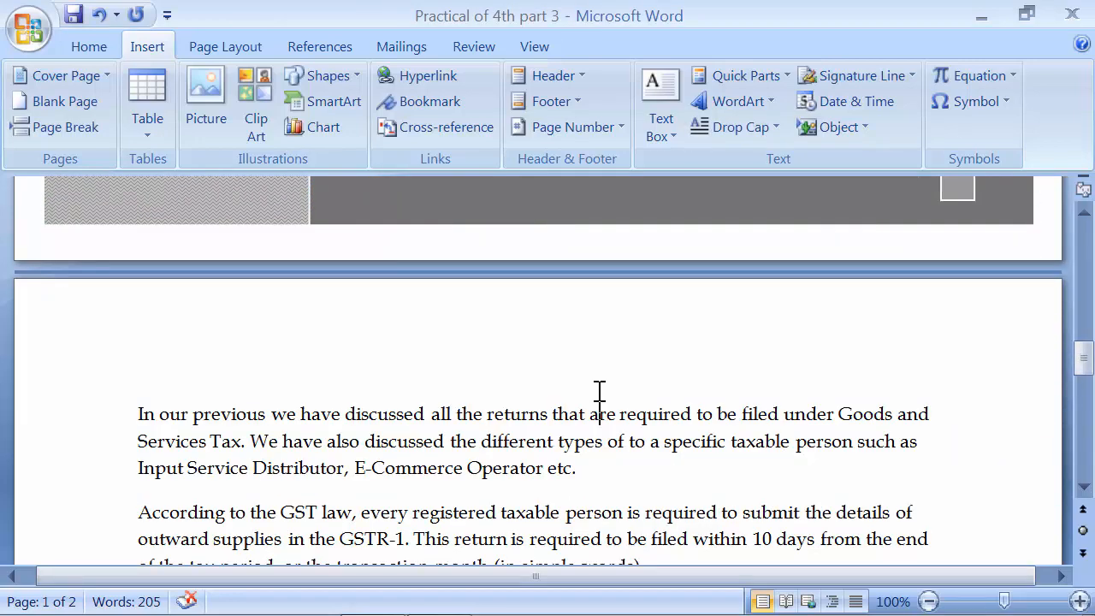
scroll(599, 390, "down", 3)
scroll(599, 391, "up", 2)
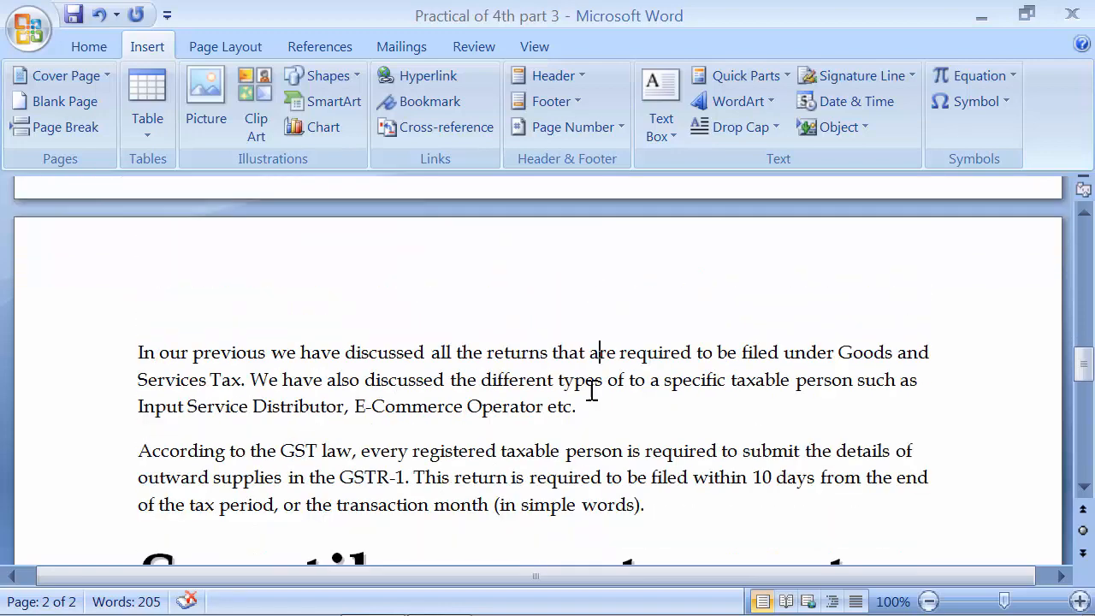
Browse the built-in cover page designs in the gallery and close it without choosing one
scroll(295, 400, "up", 10)
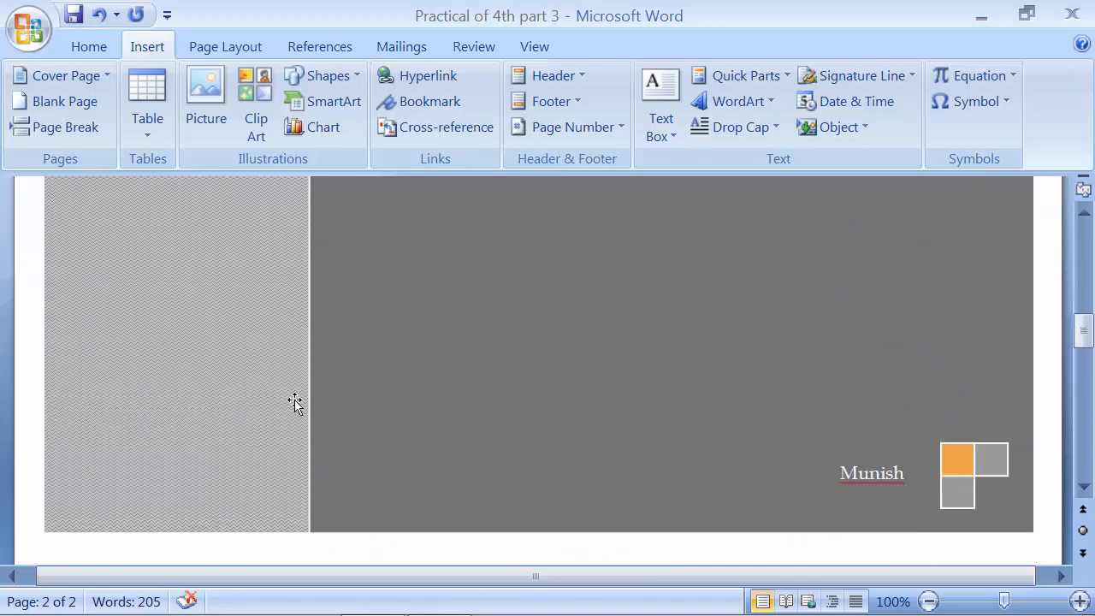
left_click(106, 77)
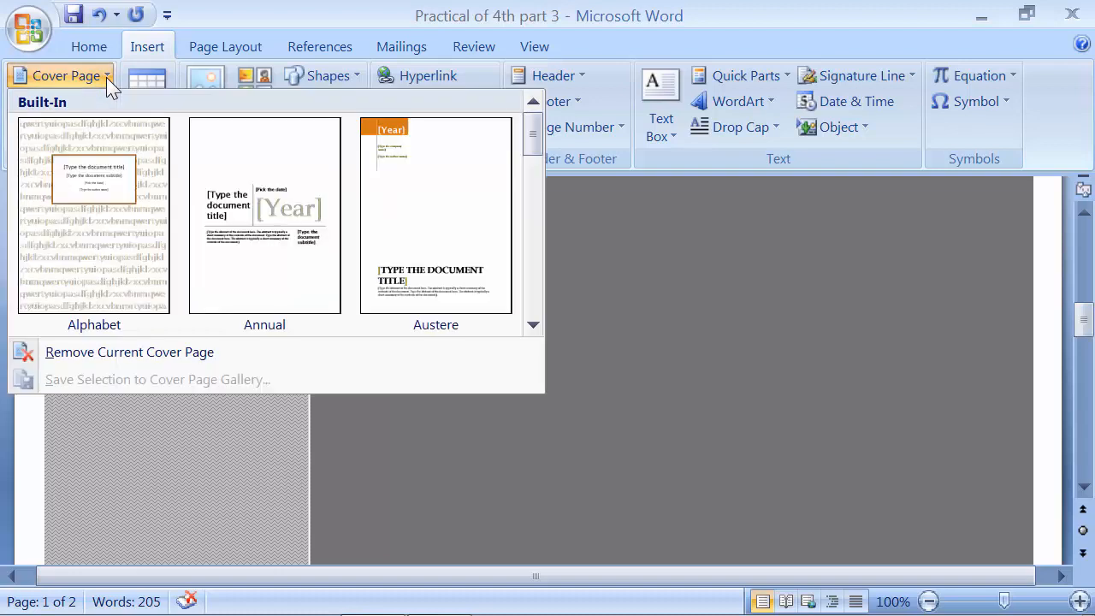
left_click_drag(535, 152, 539, 242)
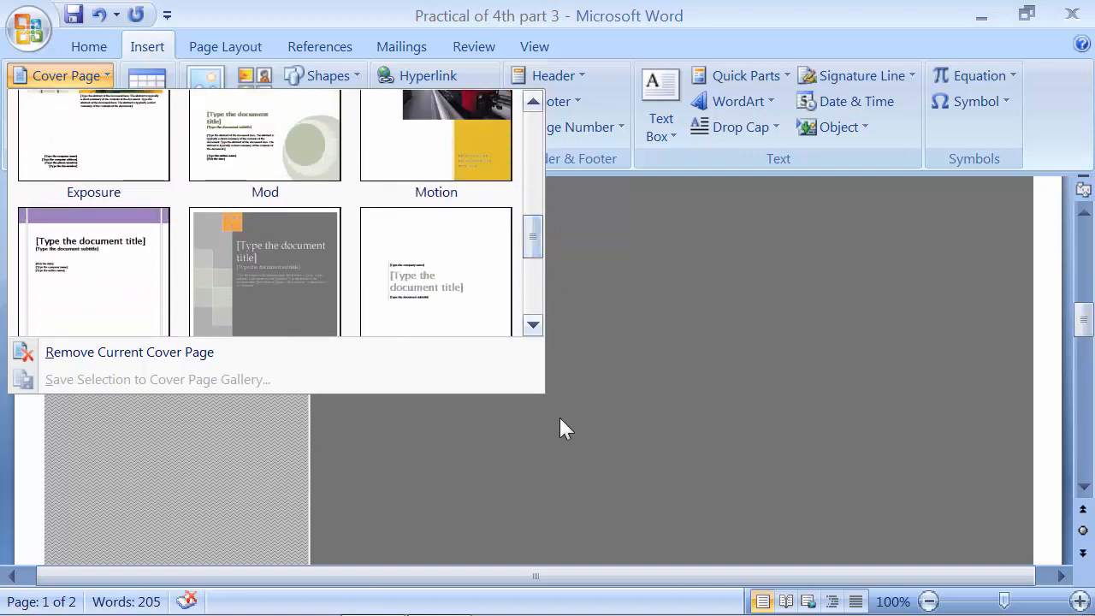
left_click(310, 541)
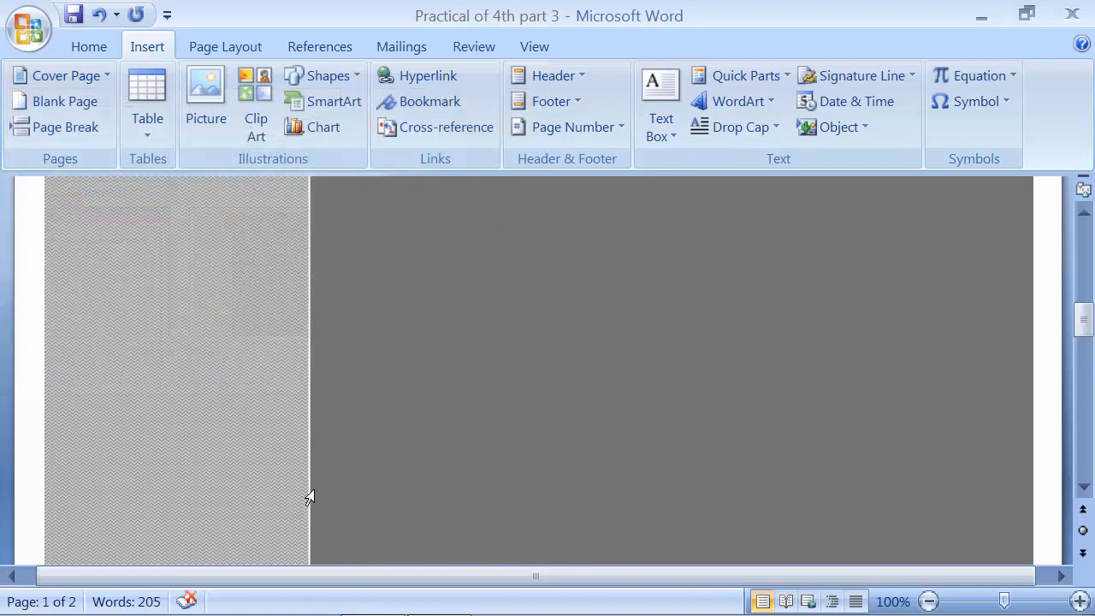
Insert a blank page at the end of the document, on the empty line after the "Rs. 2.5 lakh in other states." paragraph
scroll(313, 492, "down", 5)
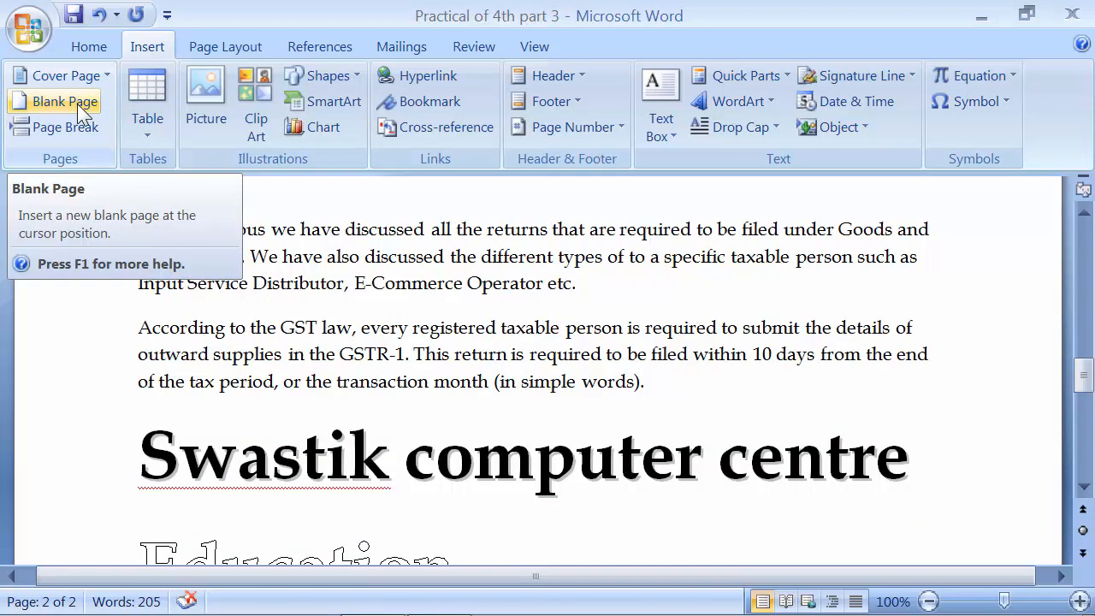
scroll(191, 342, "down", 8)
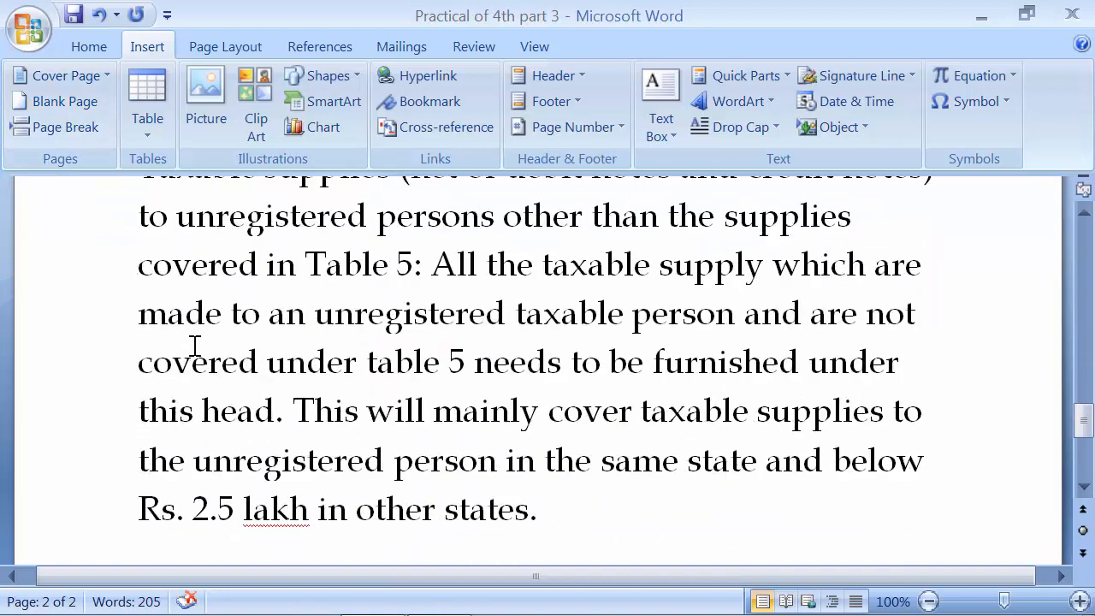
scroll(195, 345, "down", 1)
scroll(196, 346, "down", 1)
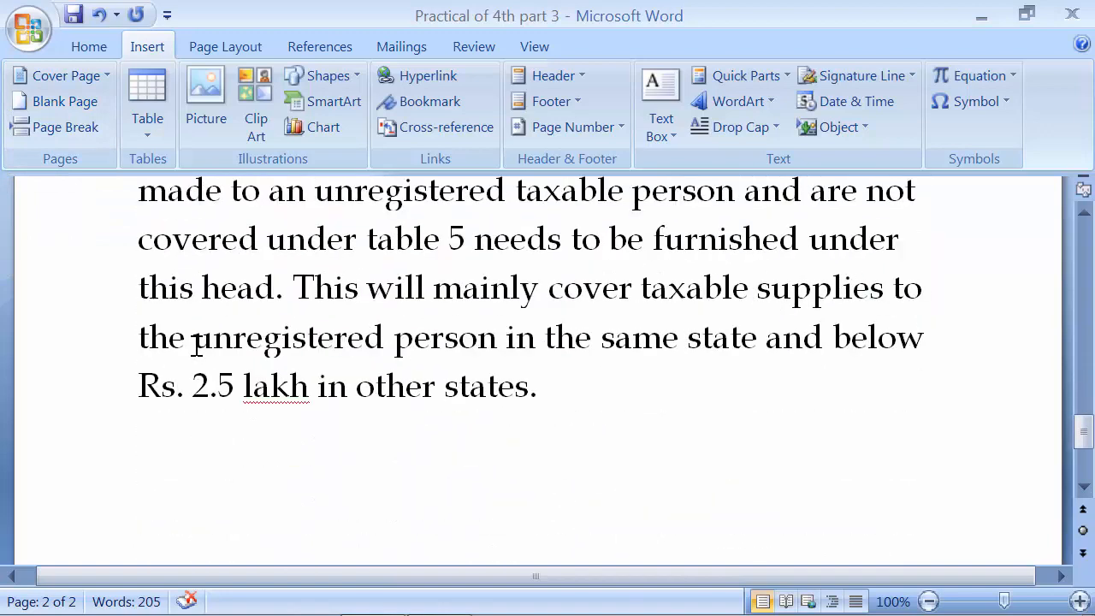
left_click(145, 439)
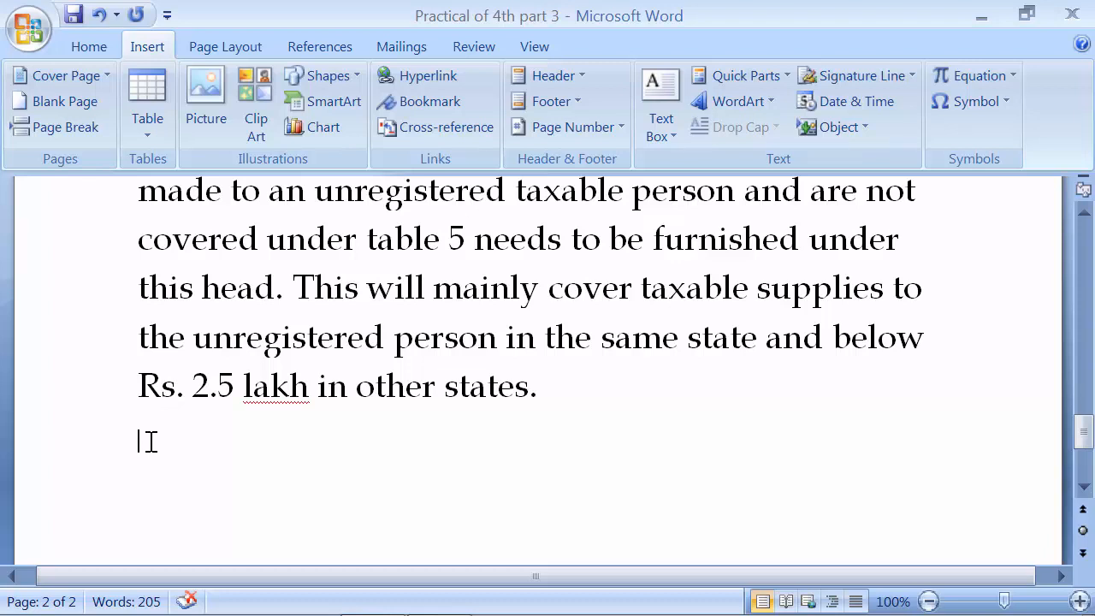
left_click(89, 113)
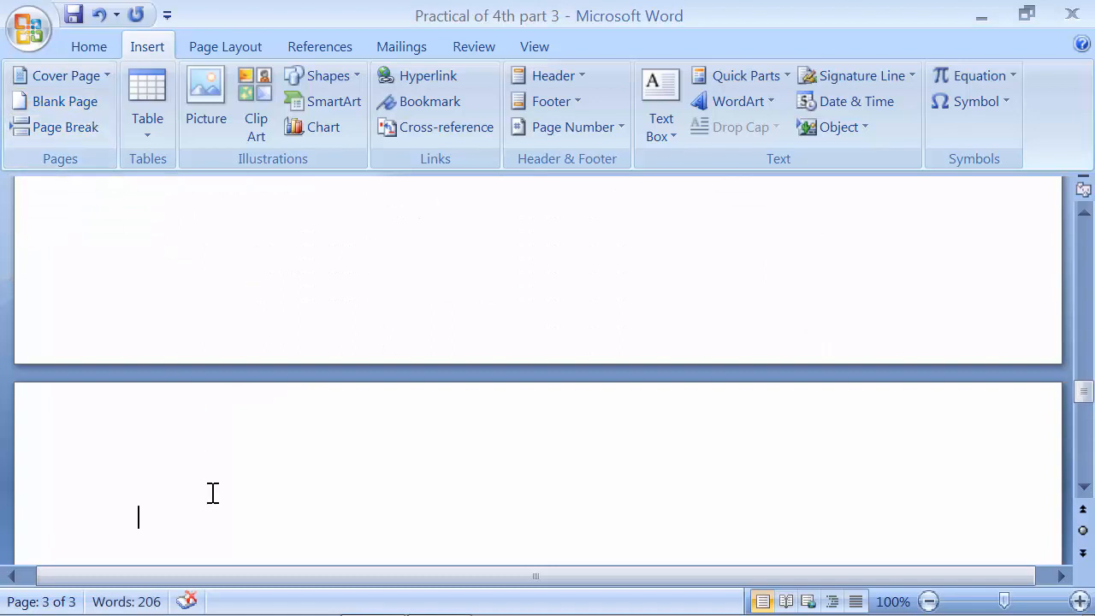
Enter "Computer is an important part of human life" on the new blank page and start a new line below it
scroll(211, 492, "down", 3)
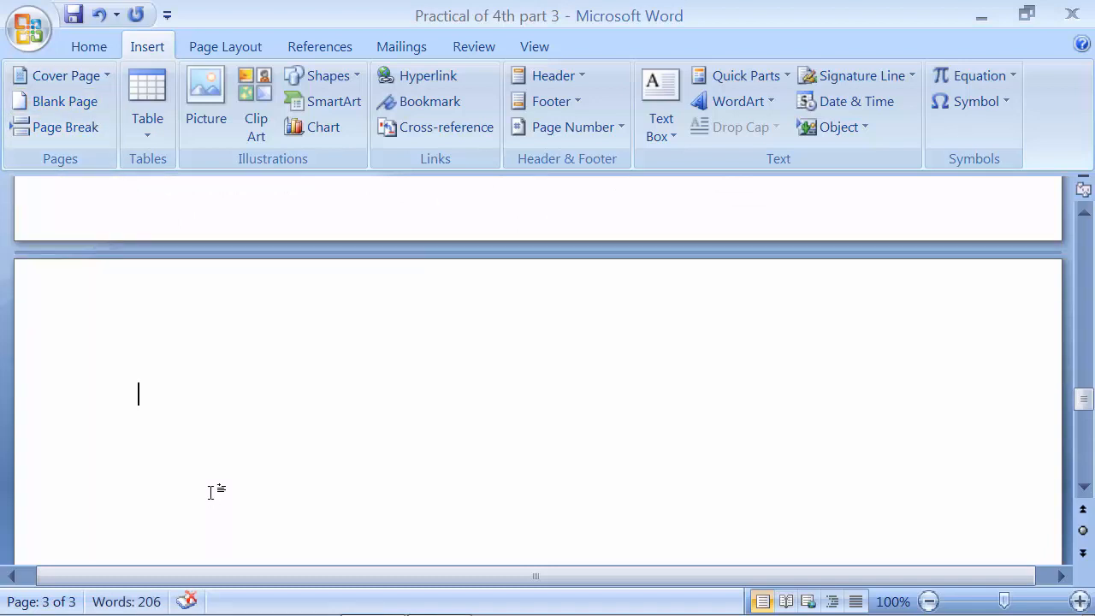
scroll(211, 492, "down", 2)
type("co")
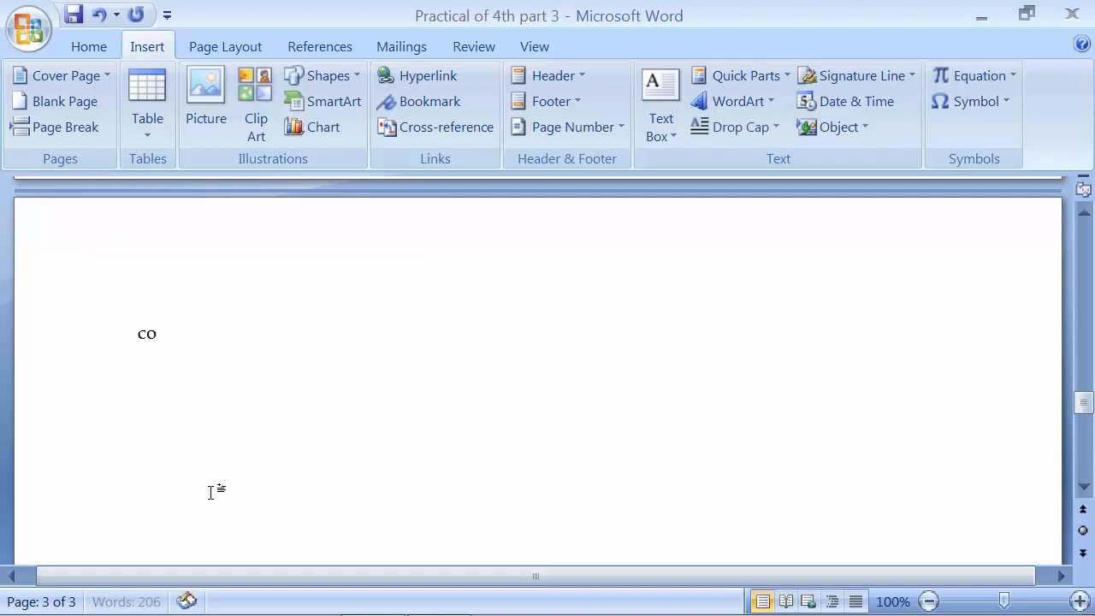
type("mputer is ")
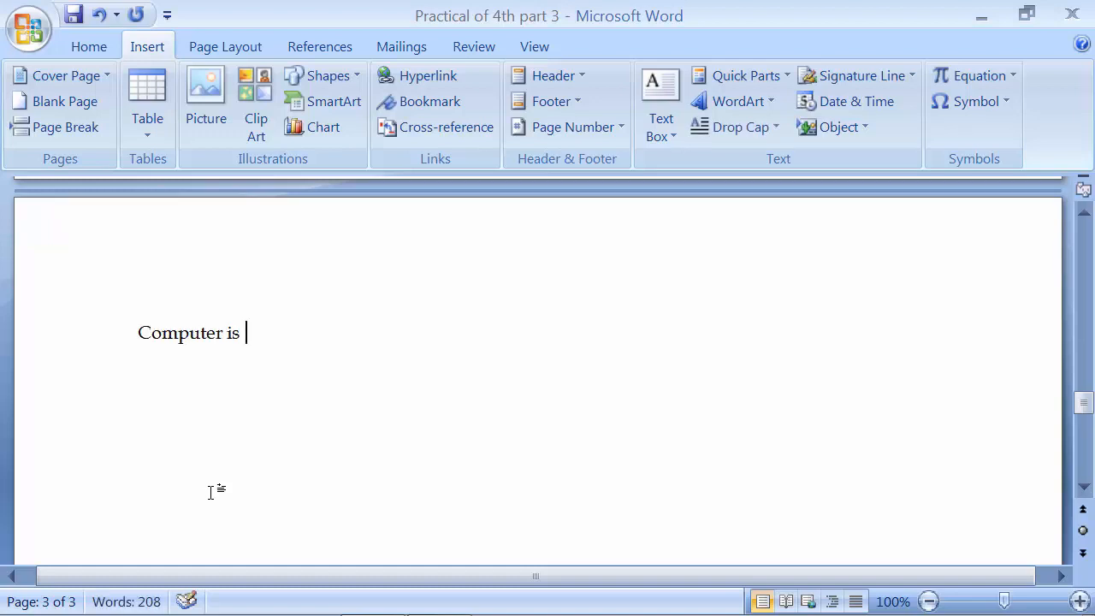
type("an in")
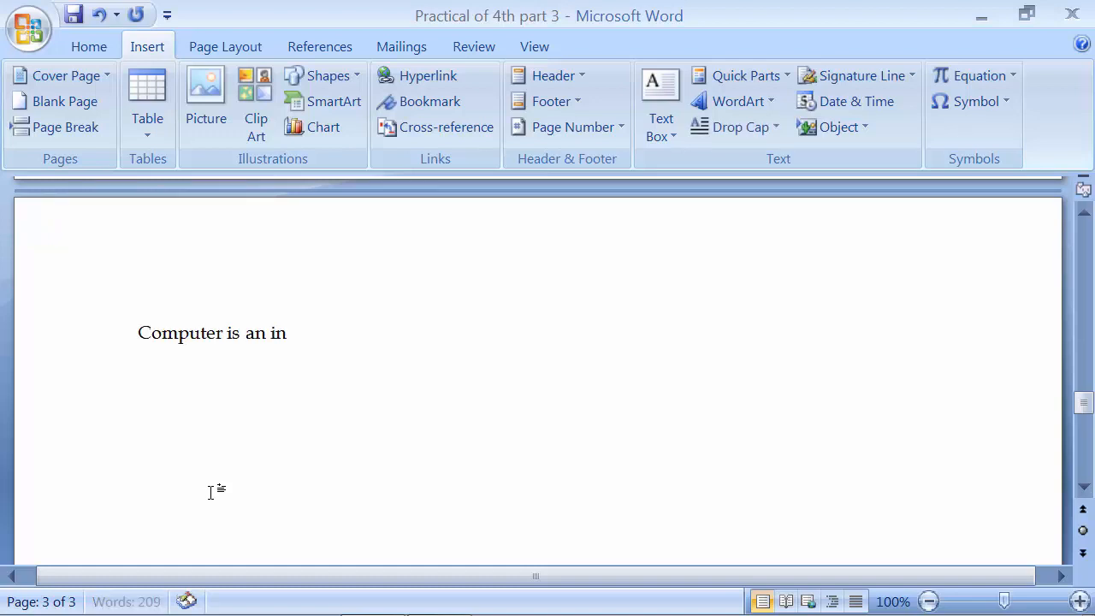
key("BackSpace")
type("mportant")
type("part of")
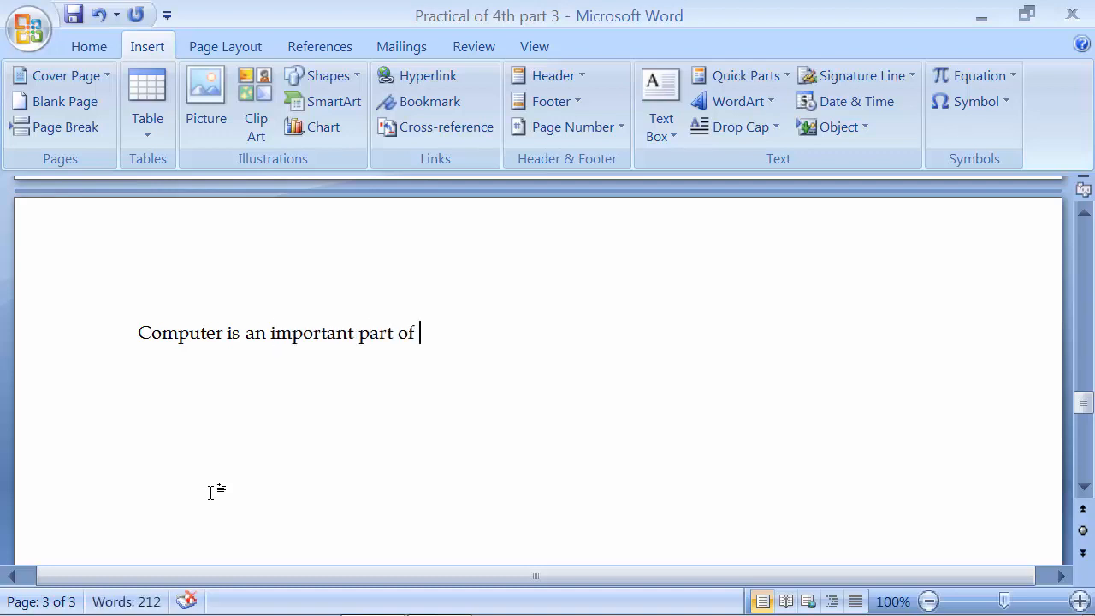
type(" human")
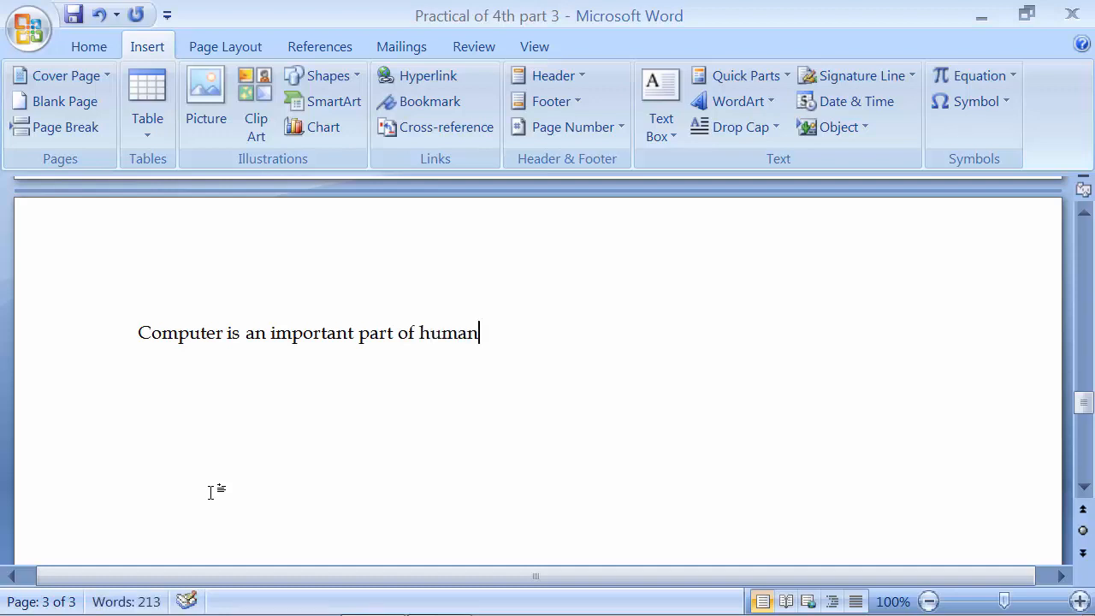
type(" life")
key("Return")
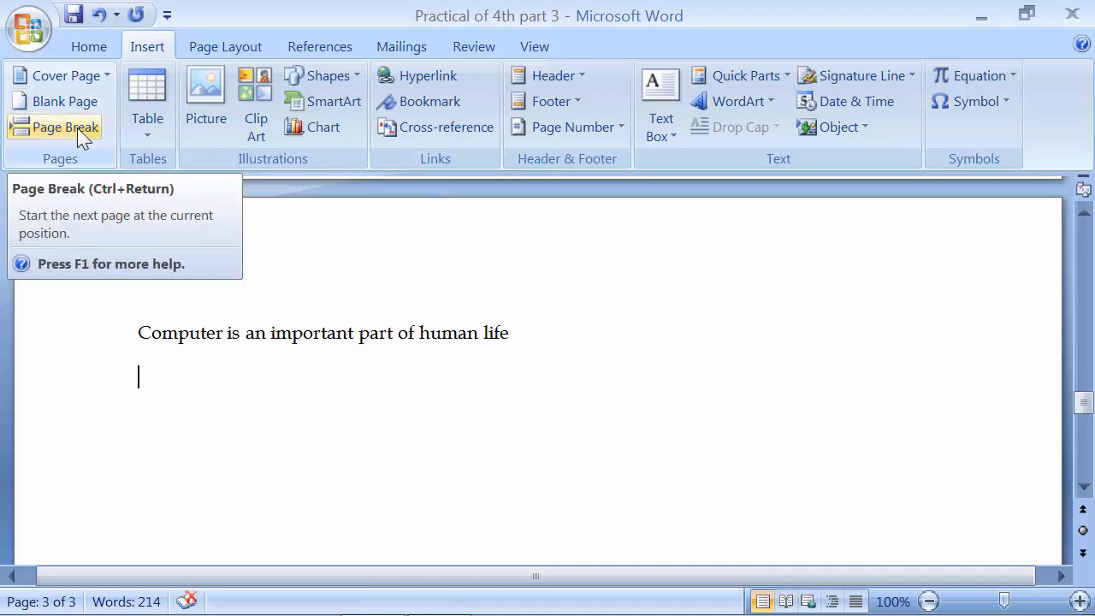
Insert a page break directly before the "Swastik computer centre" heading, after the two introductory GST paragraphs
left_click(128, 329)
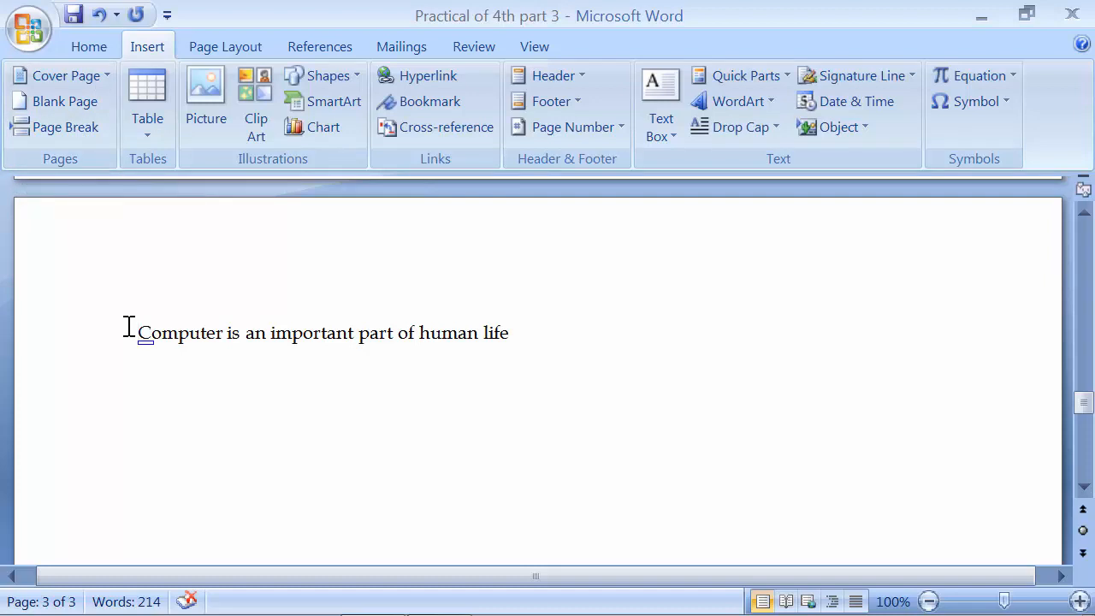
scroll(129, 329, "up", 8)
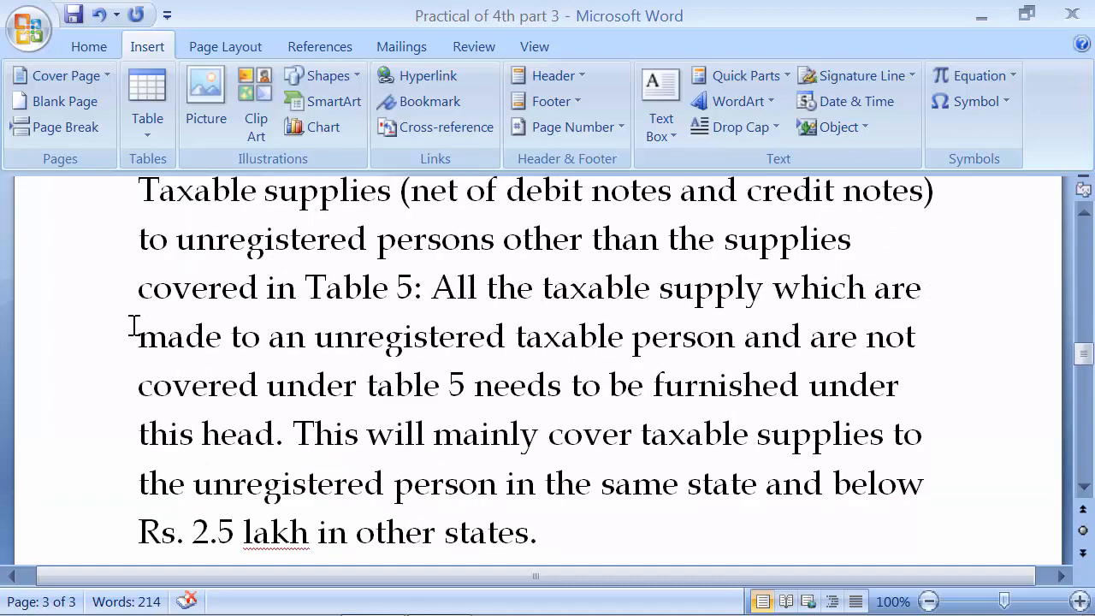
scroll(132, 326, "up", 3)
scroll(133, 326, "down", 2)
scroll(132, 326, "up", 3)
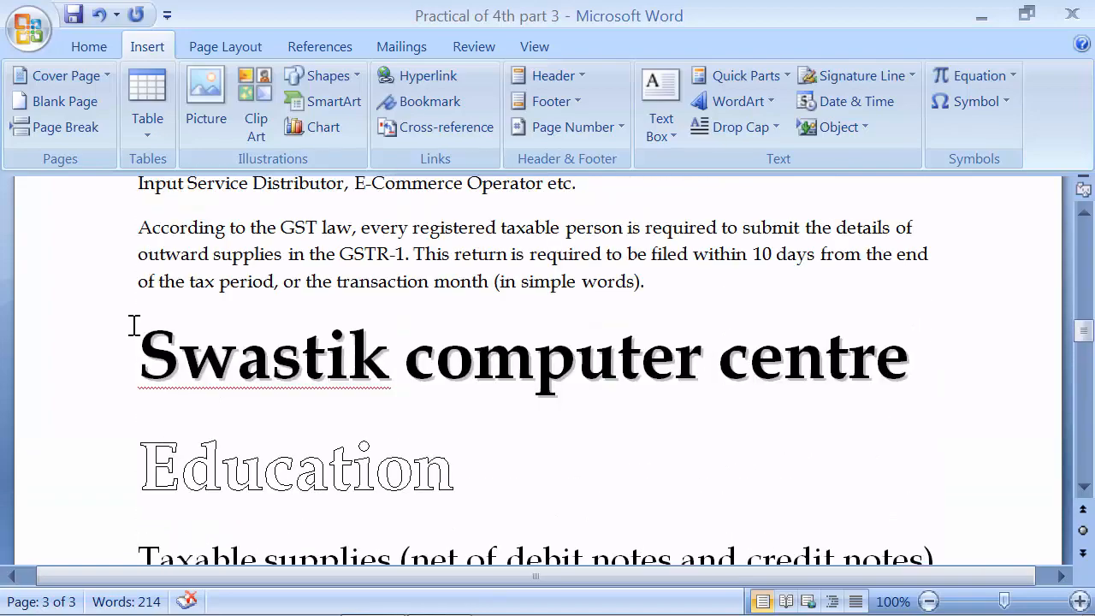
scroll(135, 329, "up", 5)
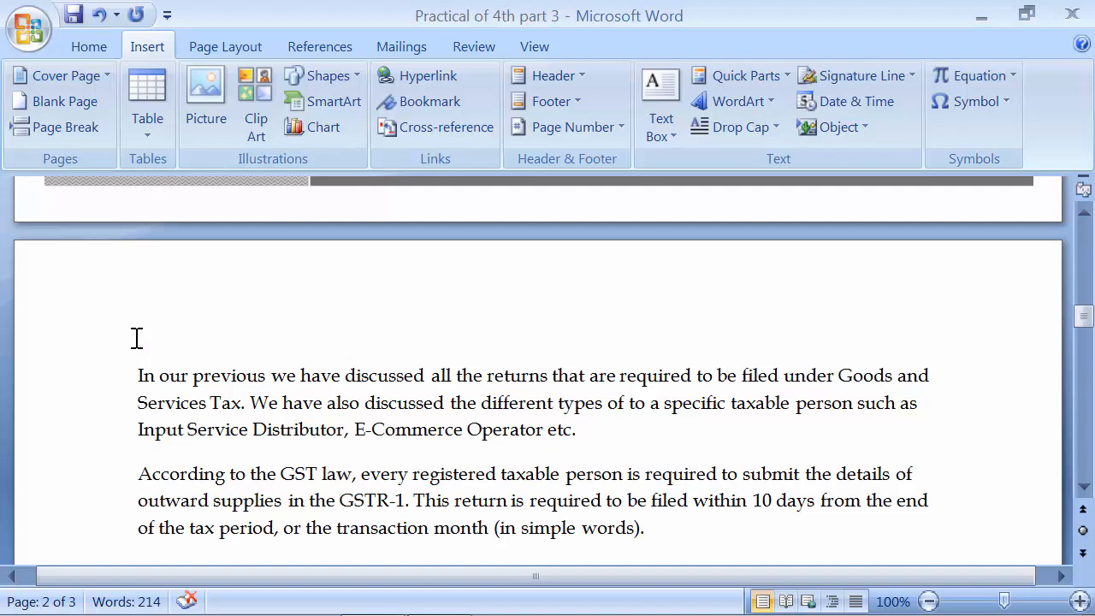
scroll(137, 338, "down", 6)
left_click(137, 318)
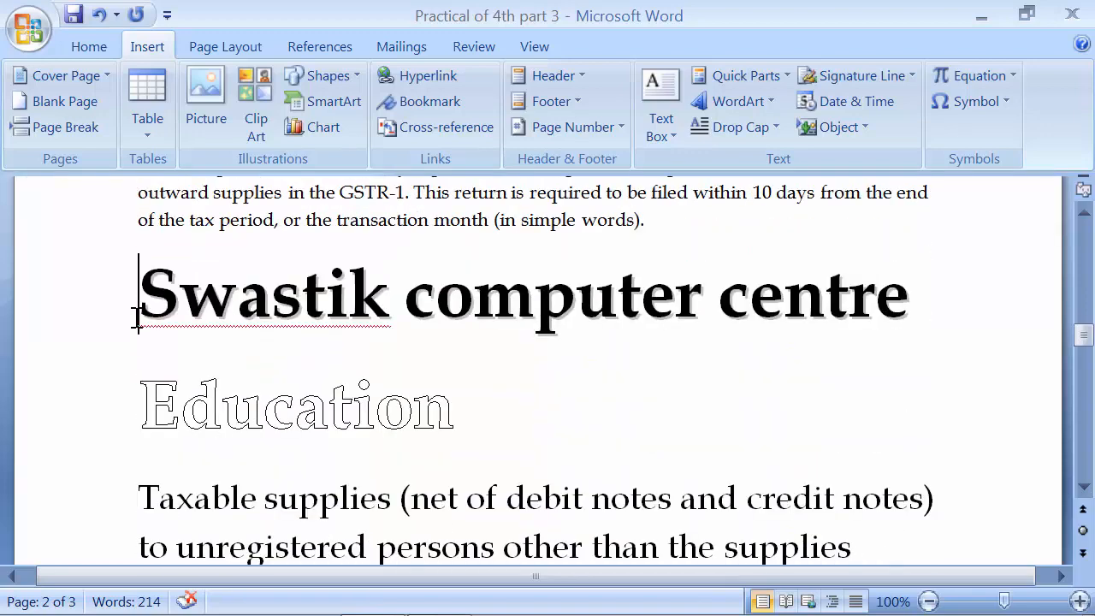
scroll(143, 304, "up", 3)
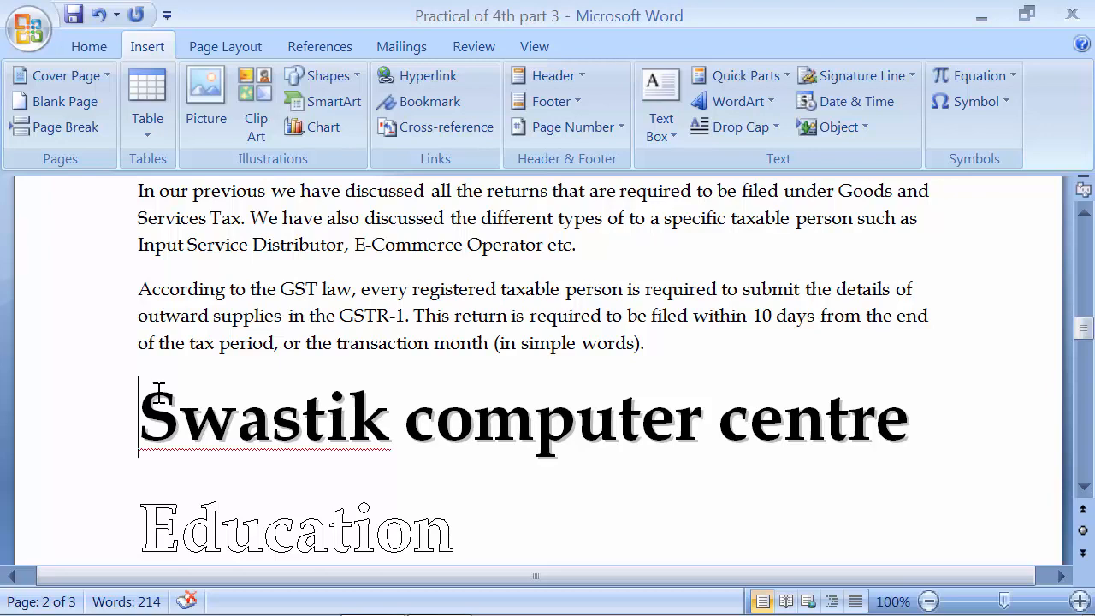
scroll(158, 391, "up", 3)
left_click_drag(134, 313, 655, 471)
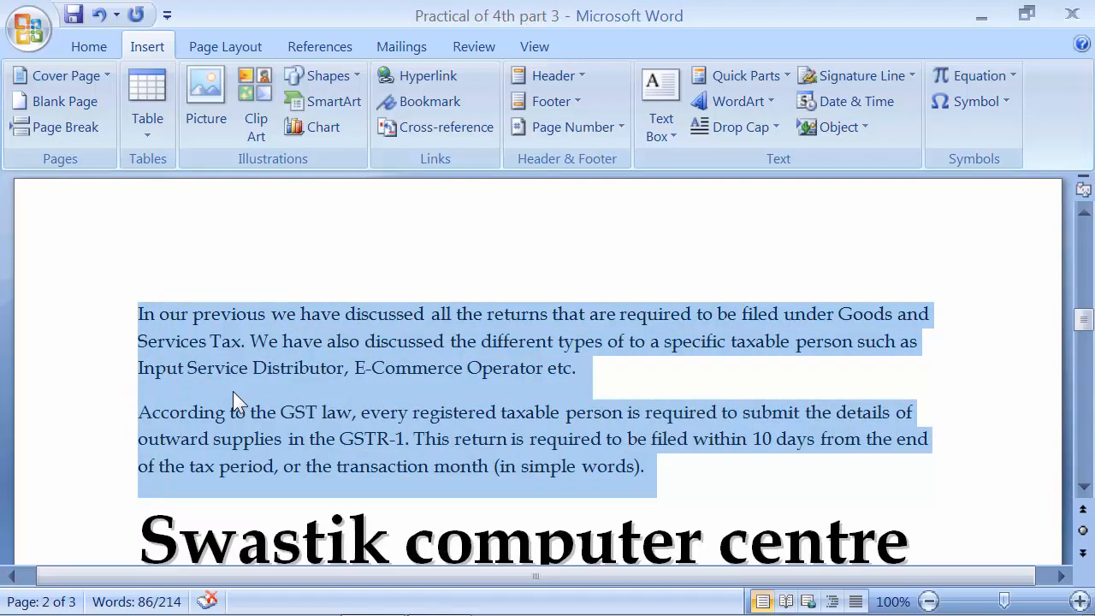
scroll(232, 398, "down", 4)
left_click(136, 359)
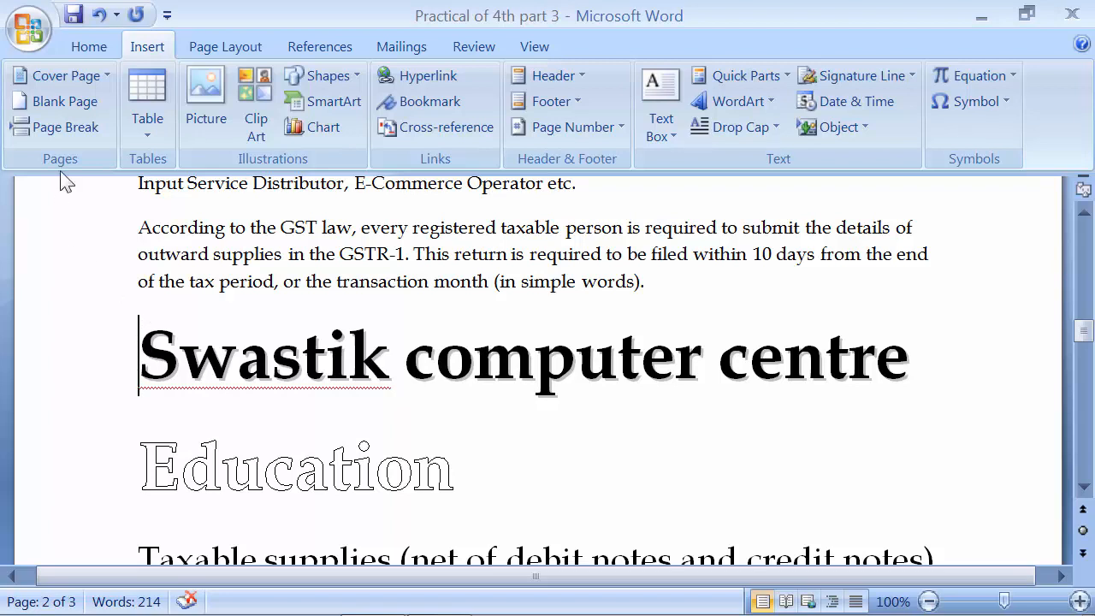
left_click(68, 128)
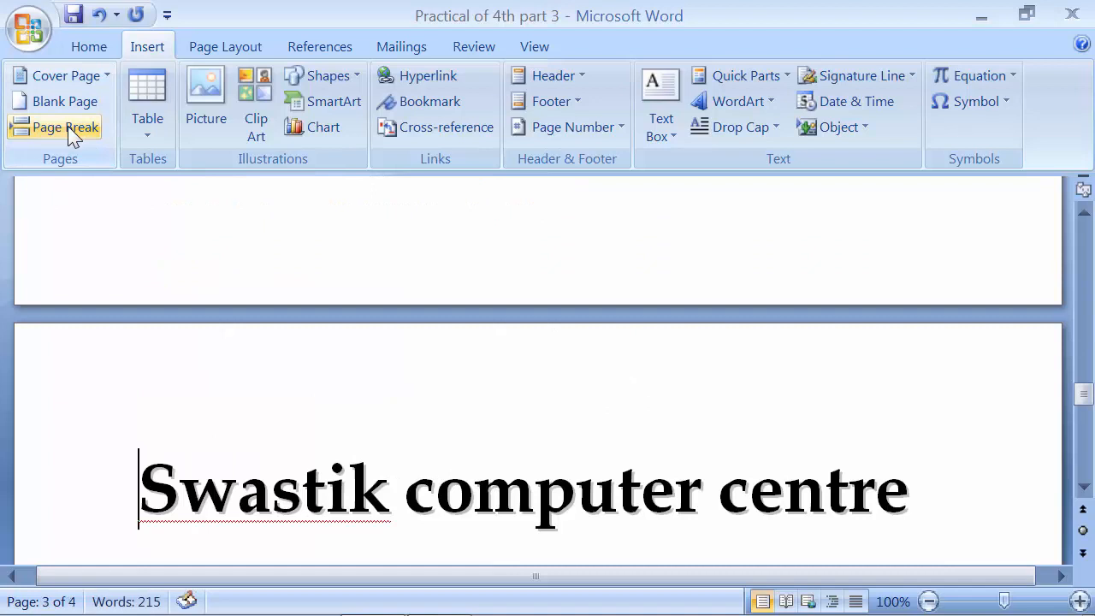
Examine how the page break separates the two introductory GST paragraphs from the "Swastik computer centre" heading
scroll(191, 315, "up", 3)
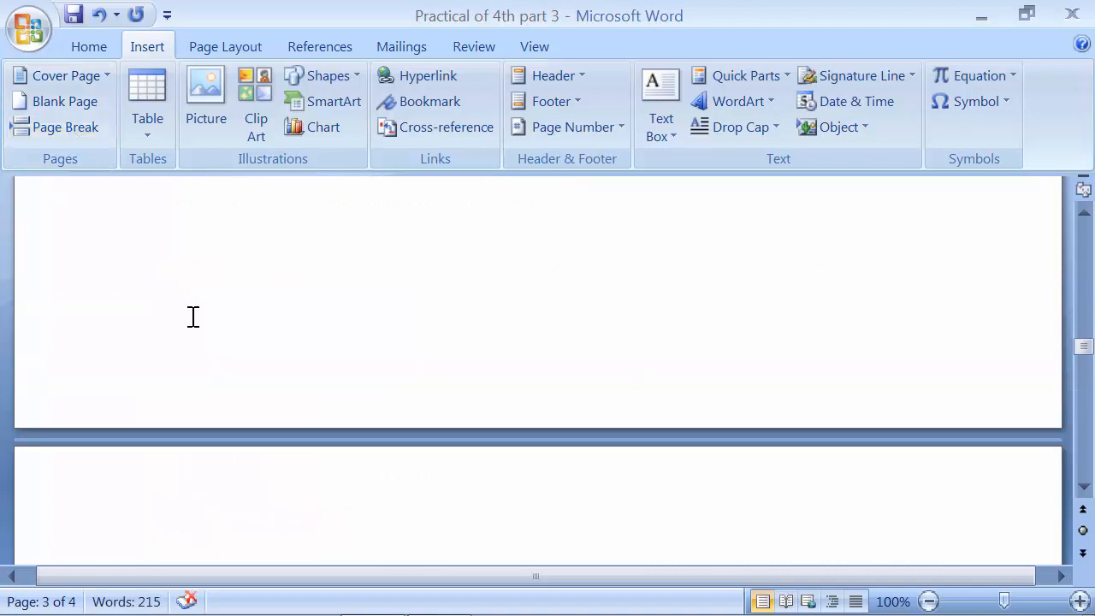
scroll(193, 316, "down", 2)
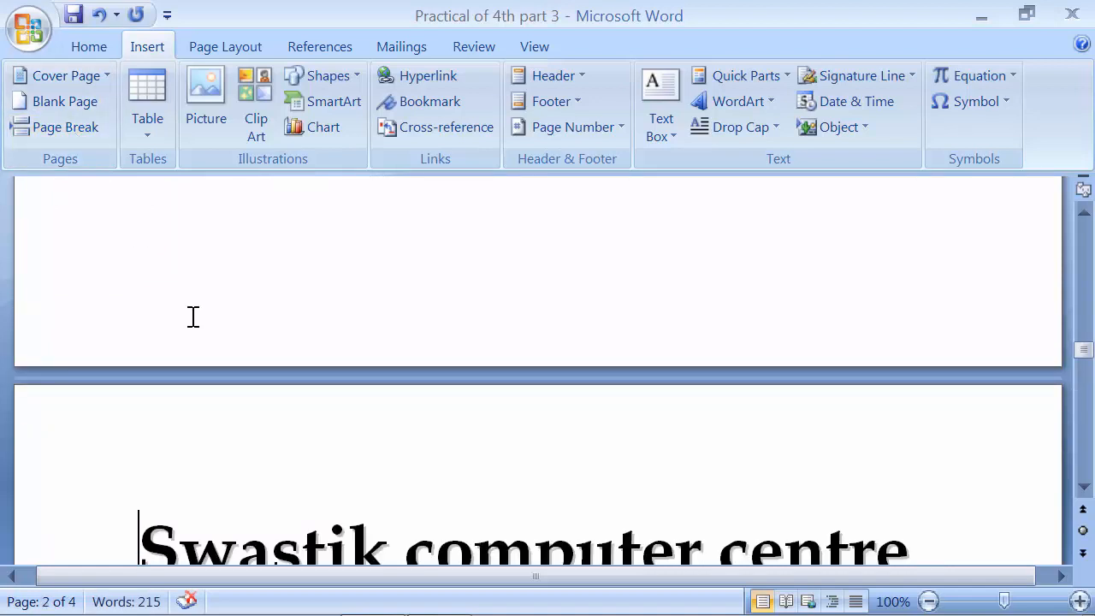
scroll(193, 316, "up", 4)
scroll(193, 317, "up", 6)
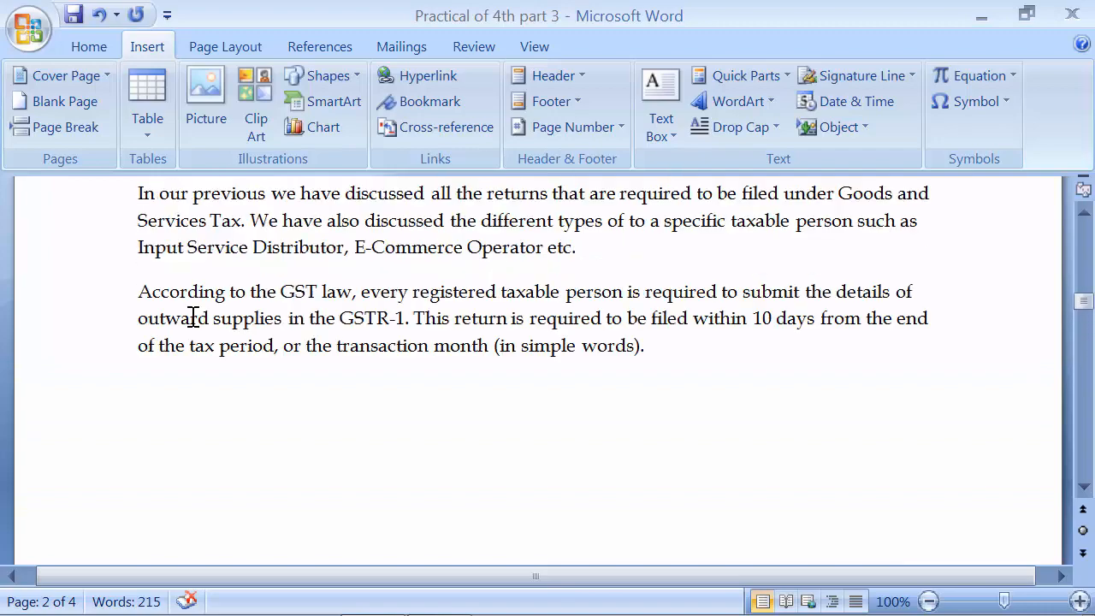
scroll(193, 317, "up", 2)
left_click_drag(139, 250, 659, 422)
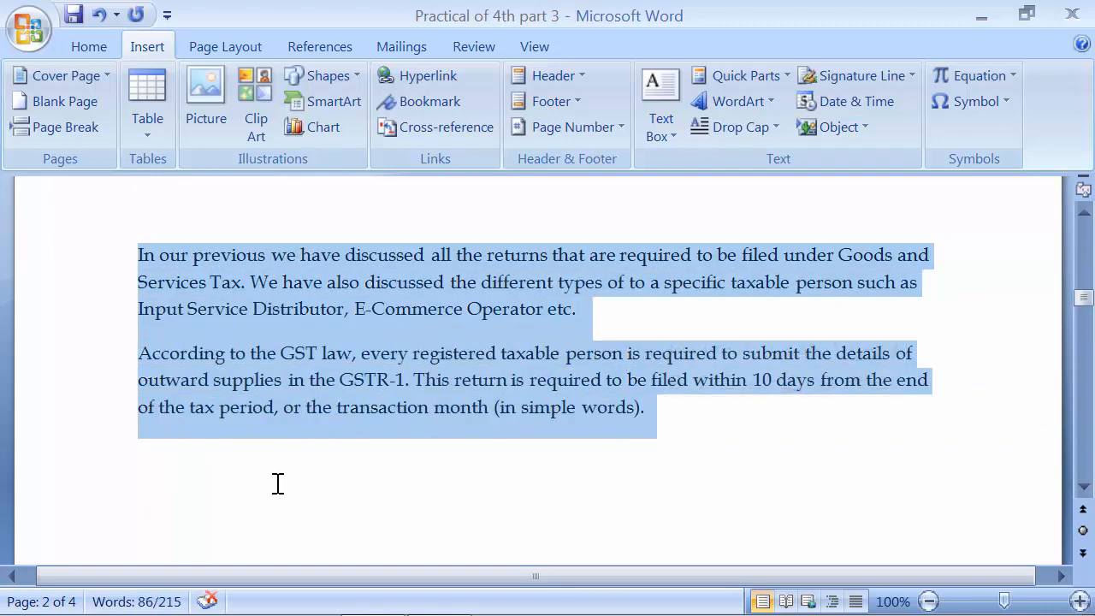
left_click(224, 481)
scroll(224, 482, "down", 5)
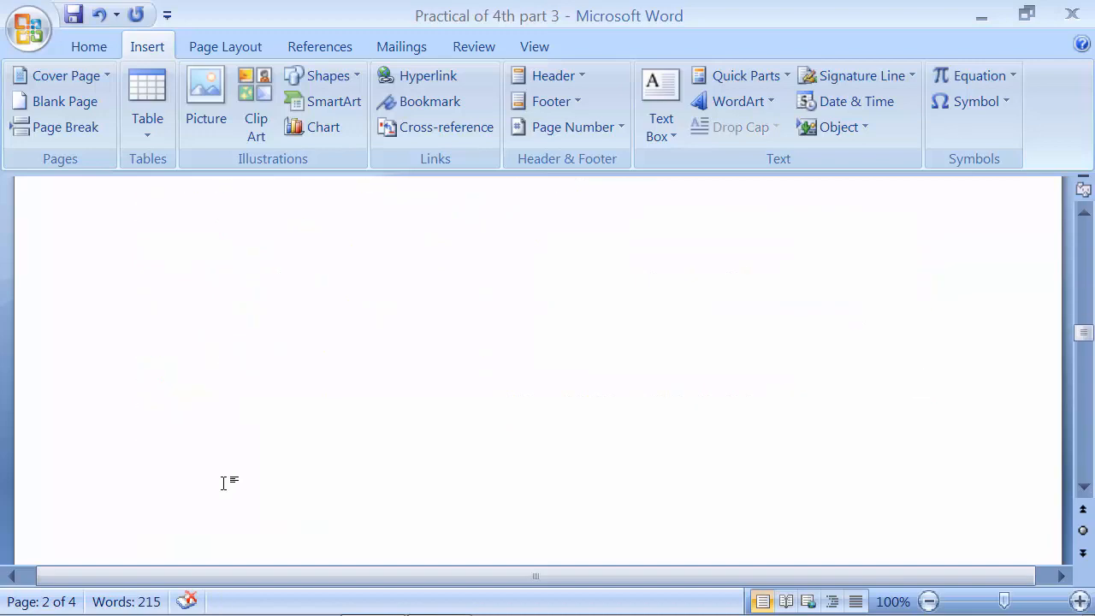